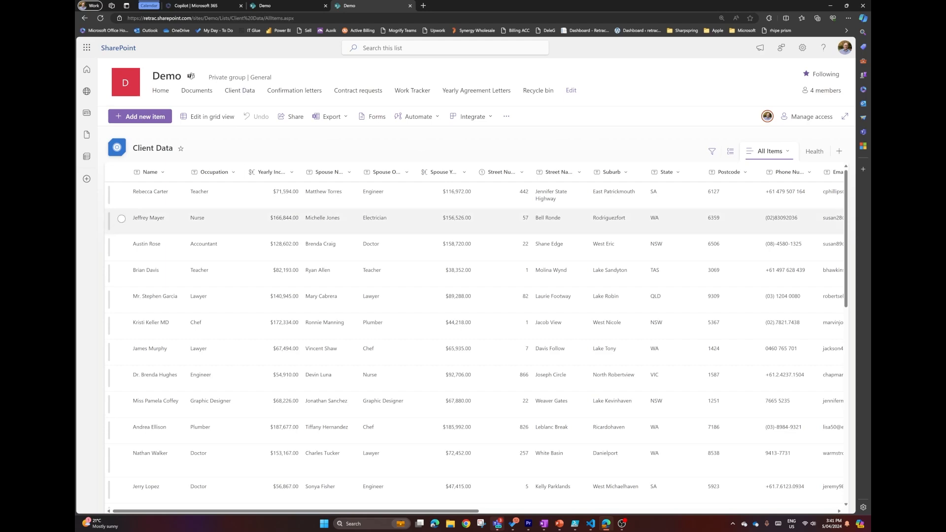
# Look over the Client Data list and open sample_clients5.xlsx from the Confirmation letters library
pyautogui.scroll(-10, 344, 353)
pyautogui.scroll(10, 345, 352)
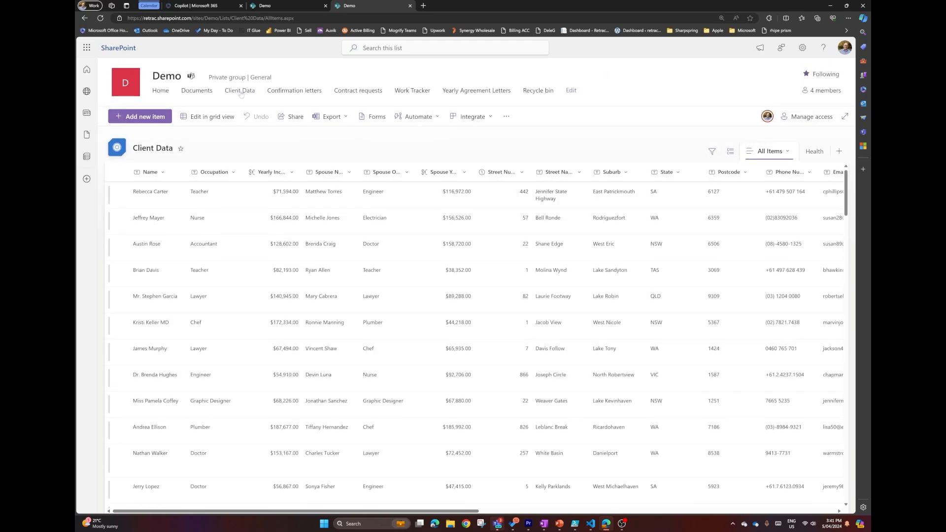
pyautogui.click(294, 90)
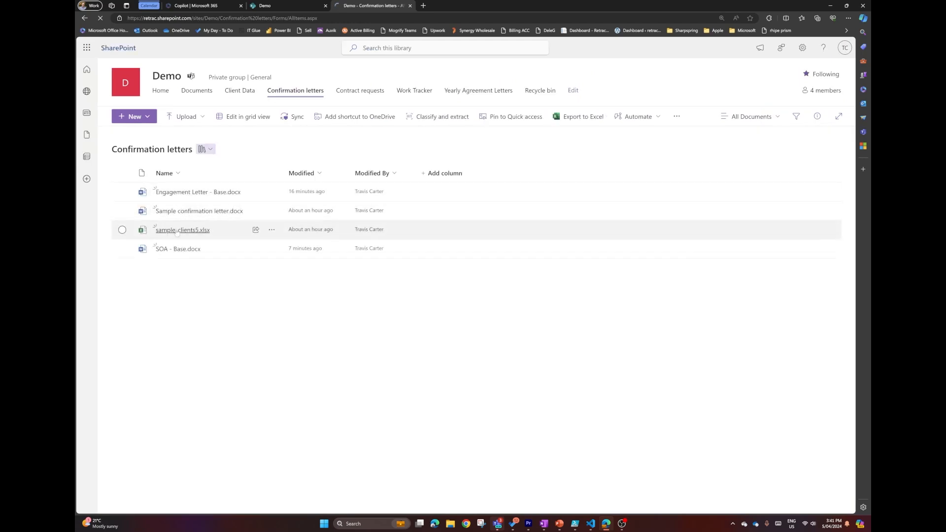
pyautogui.click(176, 235)
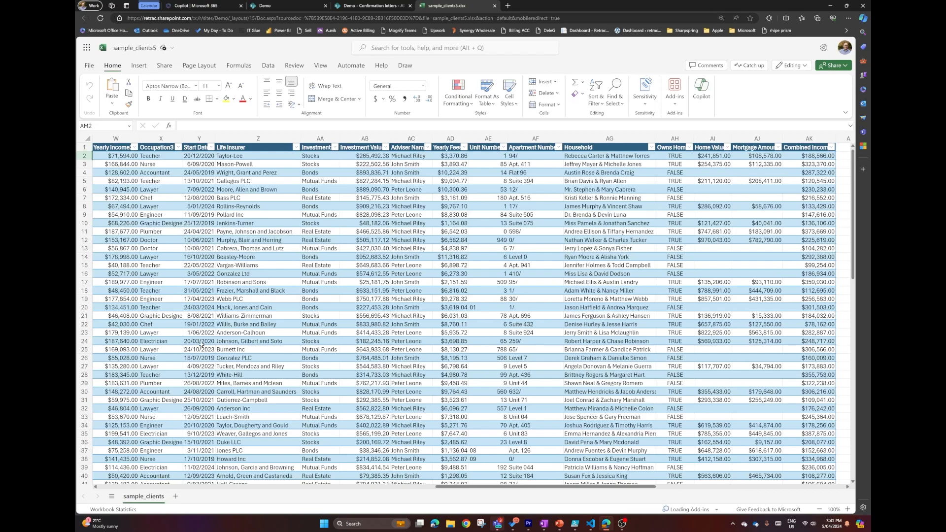
# Examine the first client's record from the Name column through Spouse Name in the workbook, and close the workbook
pyautogui.moveTo(466, 487); pyautogui.dragTo(130, 487)
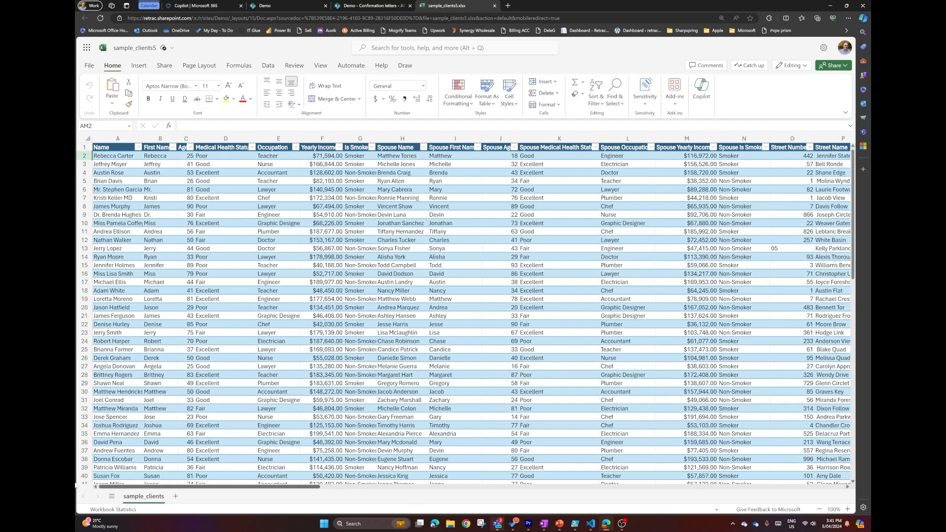
pyautogui.click(111, 156)
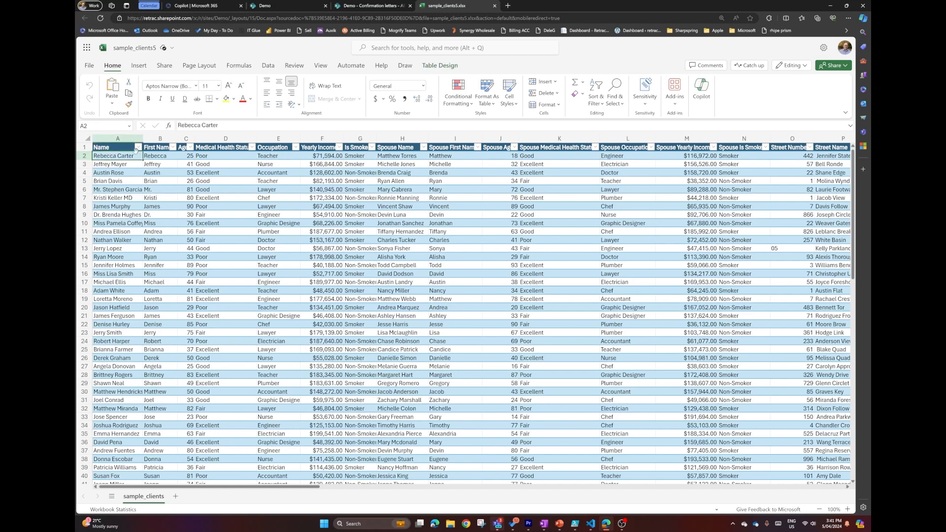
pyautogui.click(224, 156)
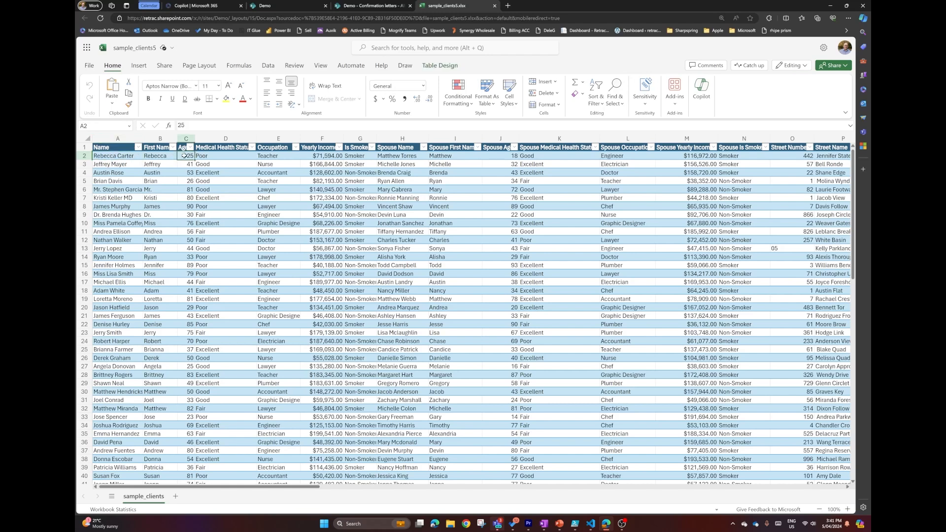
pyautogui.click(274, 156)
pyautogui.click(316, 156)
pyautogui.click(364, 157)
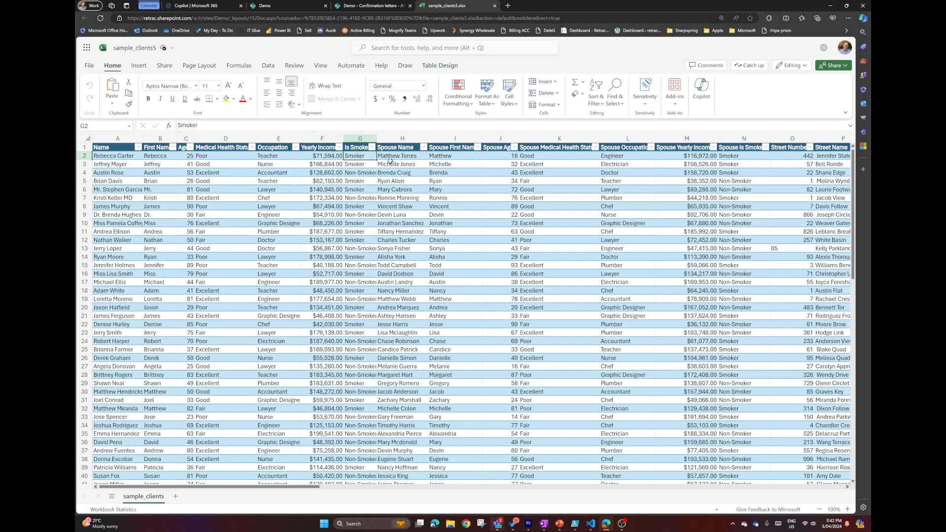
pyautogui.click(403, 155)
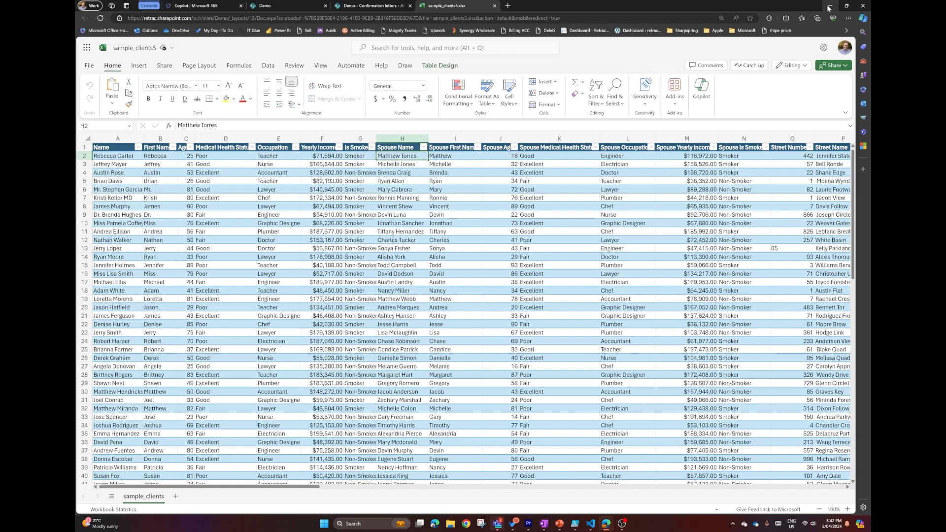
pyautogui.click(495, 5)
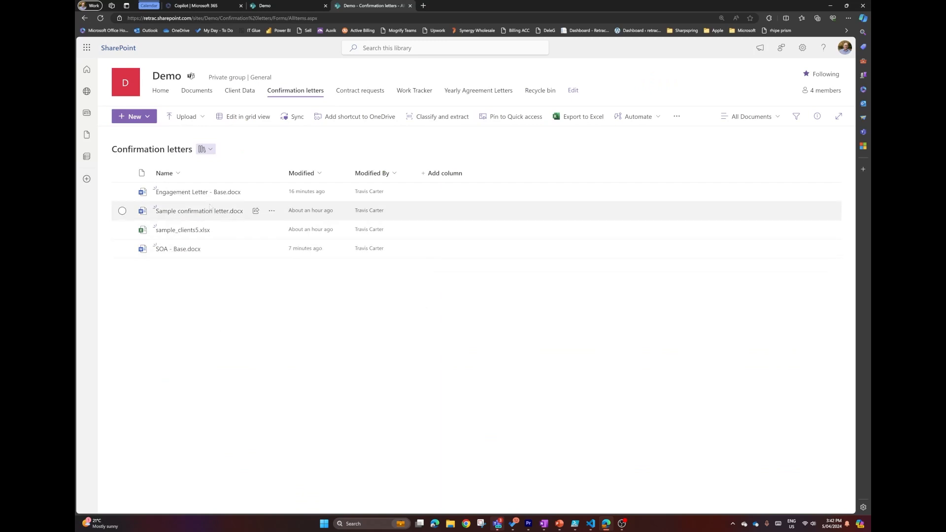
# Open SOA - Base.docx from the Confirmation letters library in the Word desktop app
pyautogui.click(271, 248)
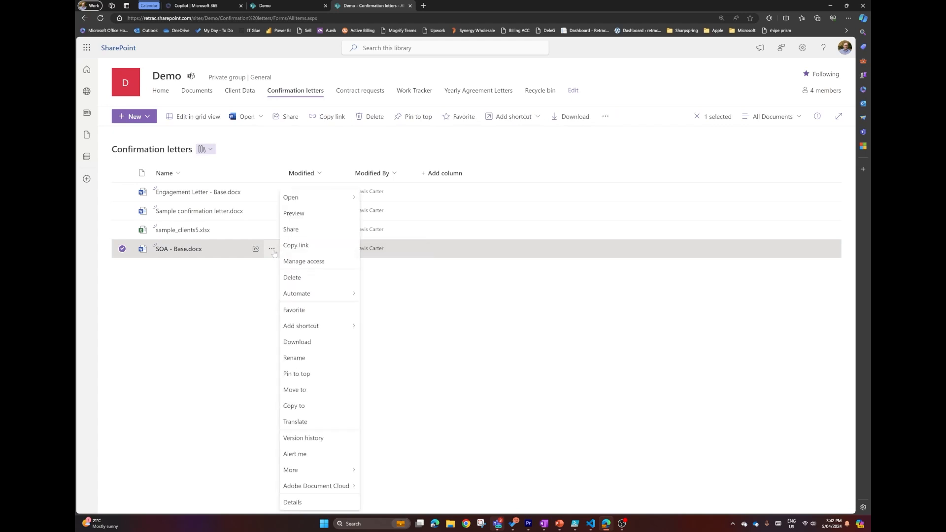
pyautogui.moveTo(304, 197)
pyautogui.click(386, 213)
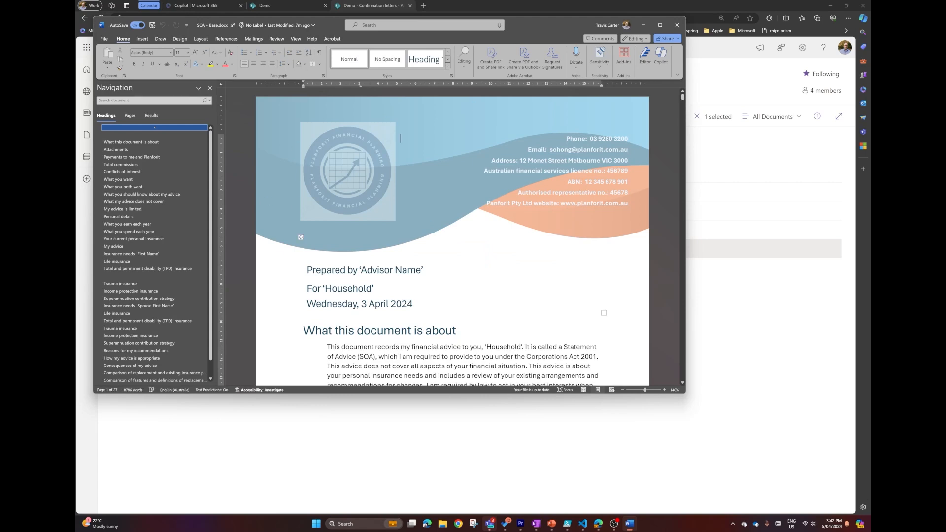
# Examine the SOA document's cover, attachments, table of contents and Summary of advice for placeholders, and close the document
pyautogui.scroll(-5, 452, 236)
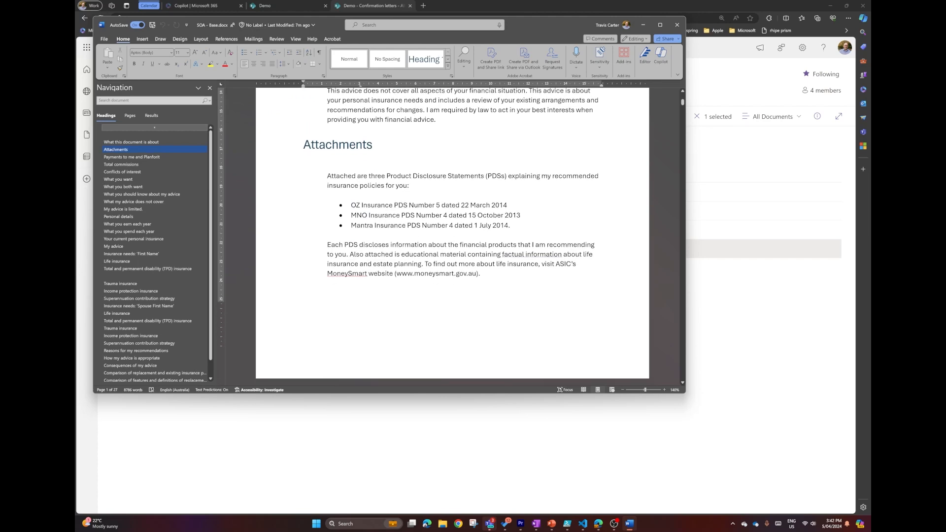
pyautogui.scroll(-8, 452, 237)
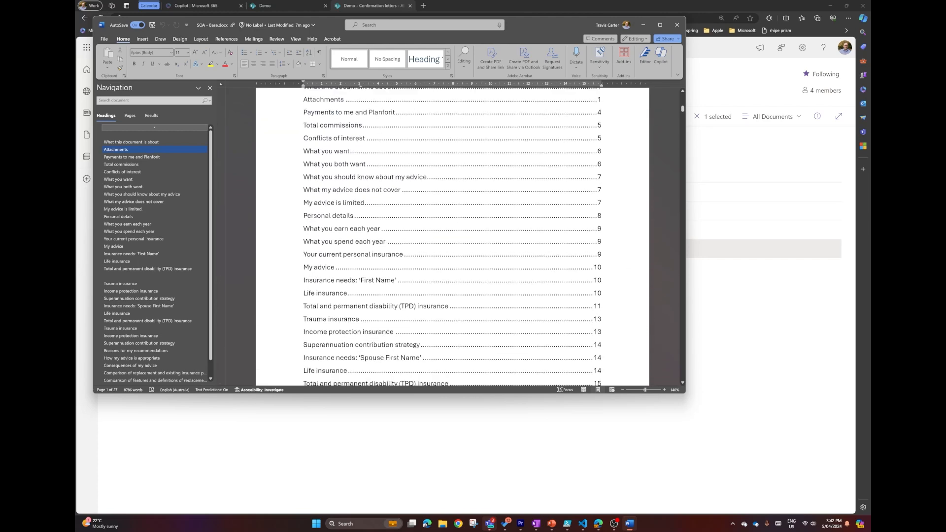
pyautogui.scroll(-2, 452, 237)
pyautogui.scroll(-7, 452, 236)
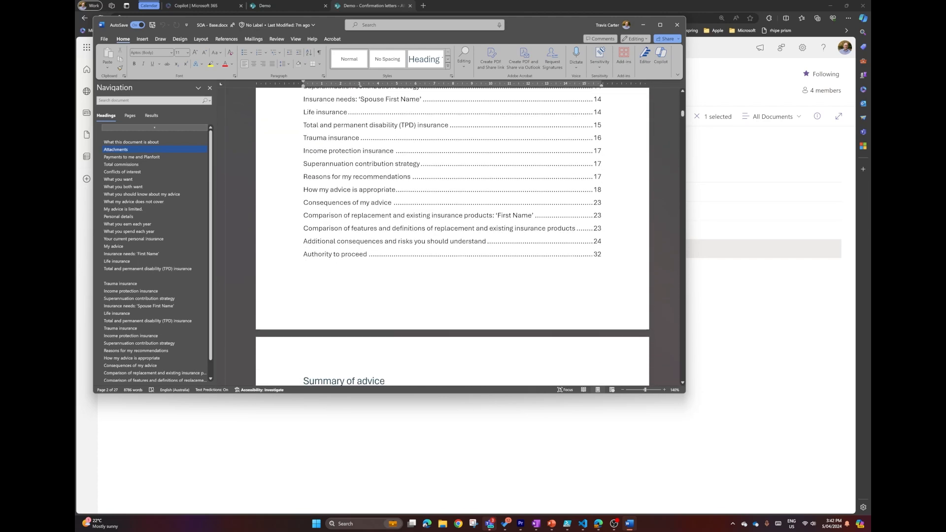
pyautogui.scroll(-4, 453, 236)
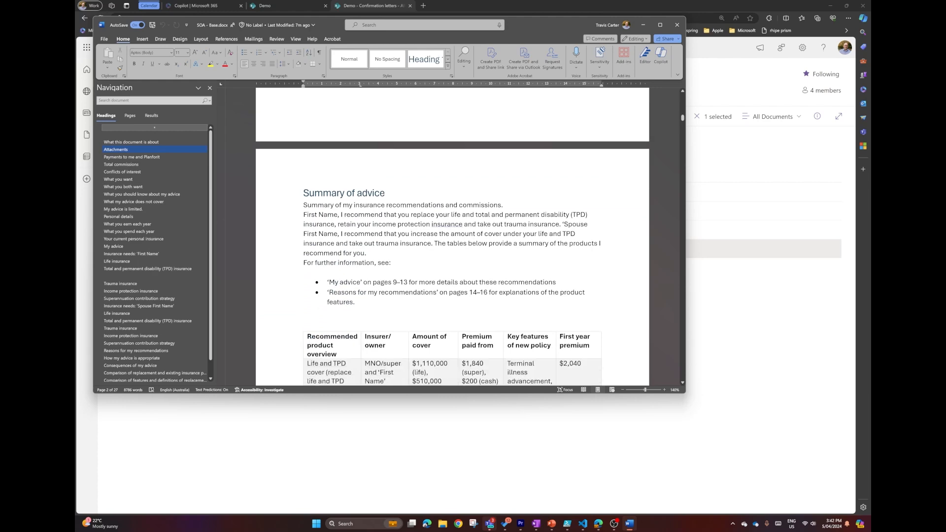
pyautogui.scroll(9, 452, 236)
pyautogui.scroll(12, 452, 236)
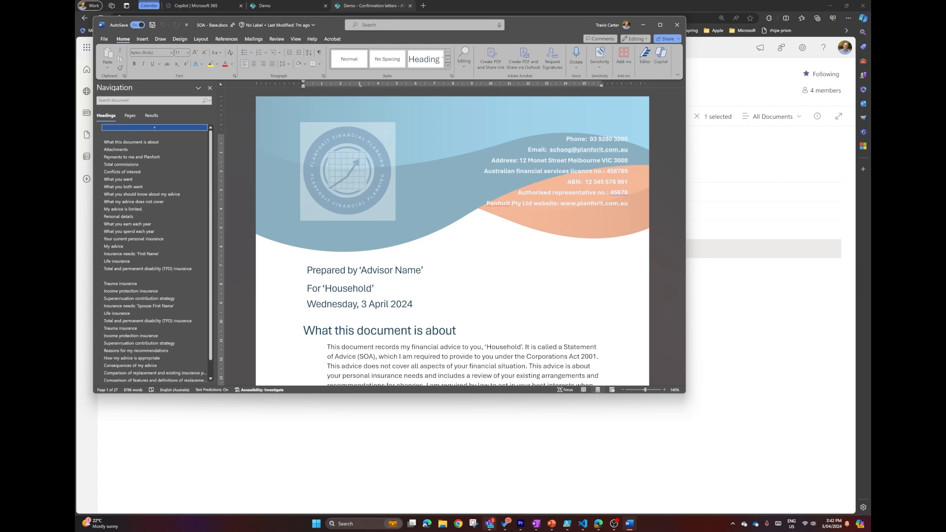
pyautogui.click(677, 25)
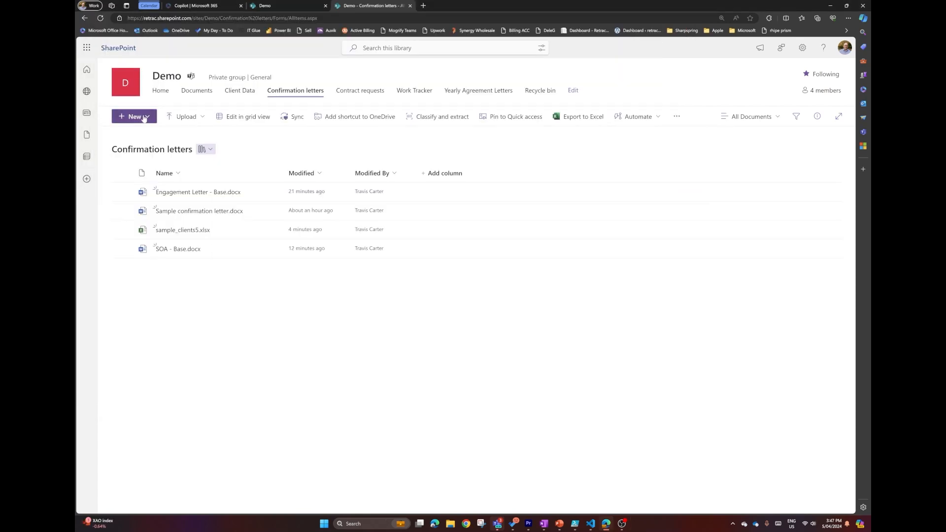
# Create a modern template from Engagement Letter - Base.docx in the Demo site's Confirmation letters library
pyautogui.click(143, 116)
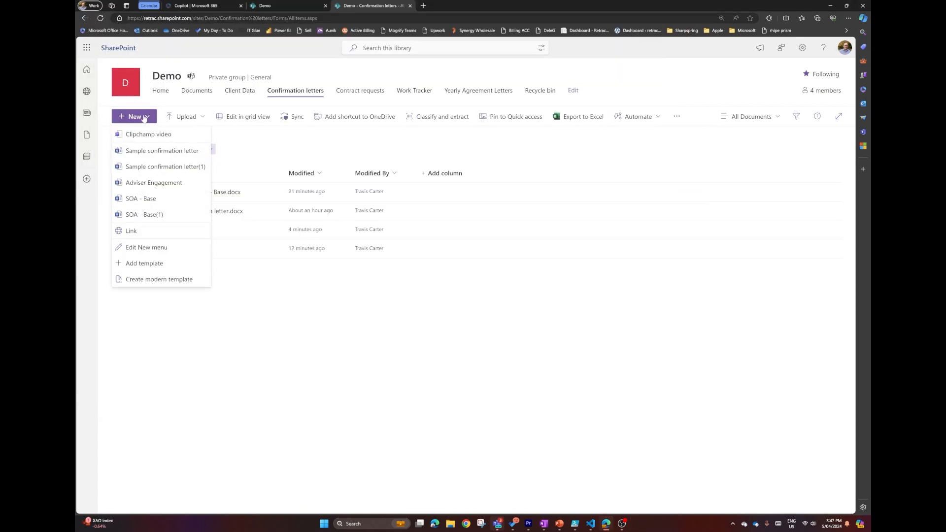
pyautogui.click(167, 280)
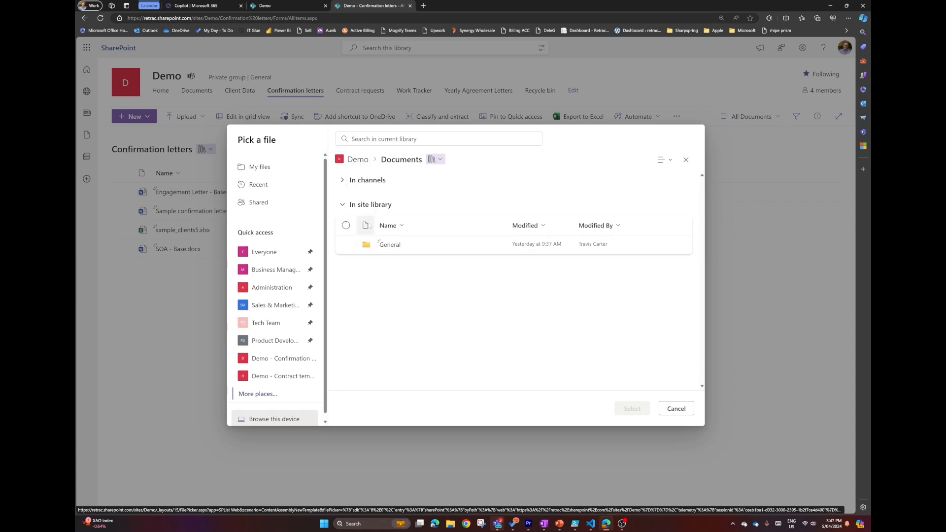
pyautogui.click(358, 159)
pyautogui.click(379, 207)
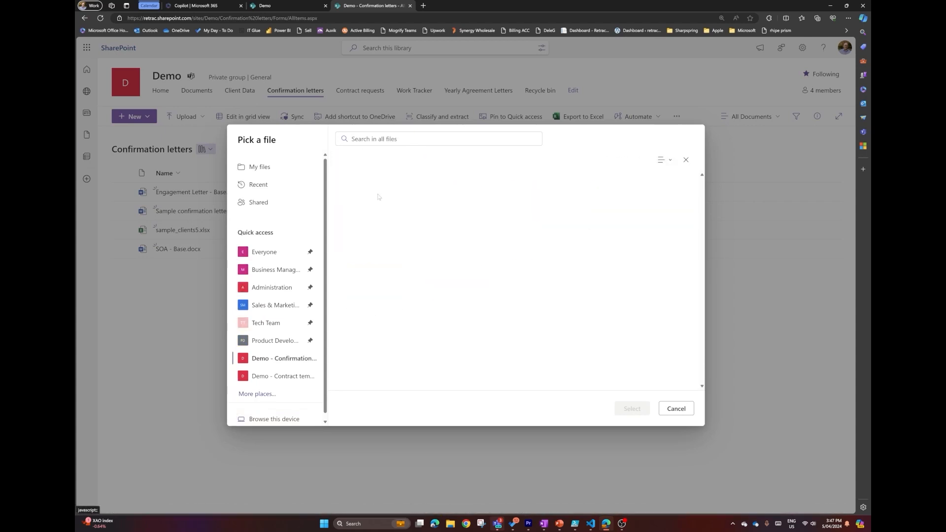
pyautogui.click(401, 204)
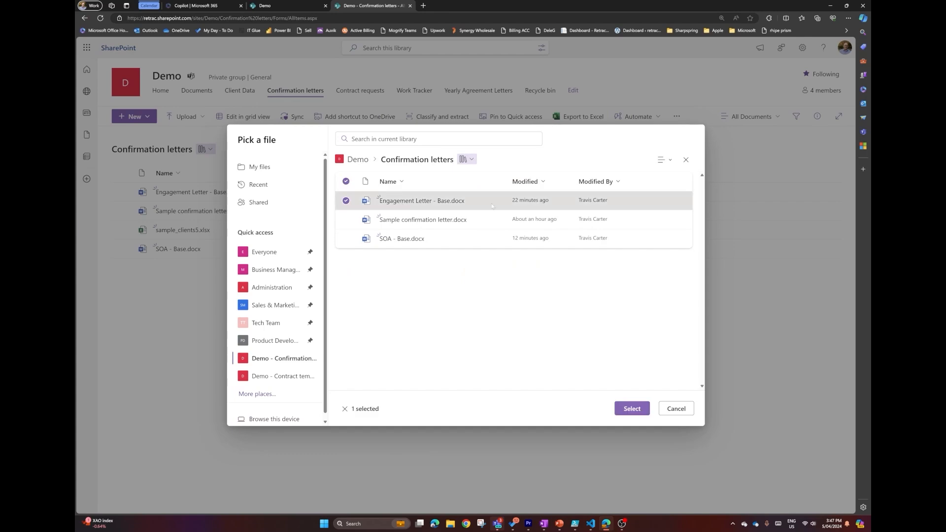
pyautogui.click(632, 408)
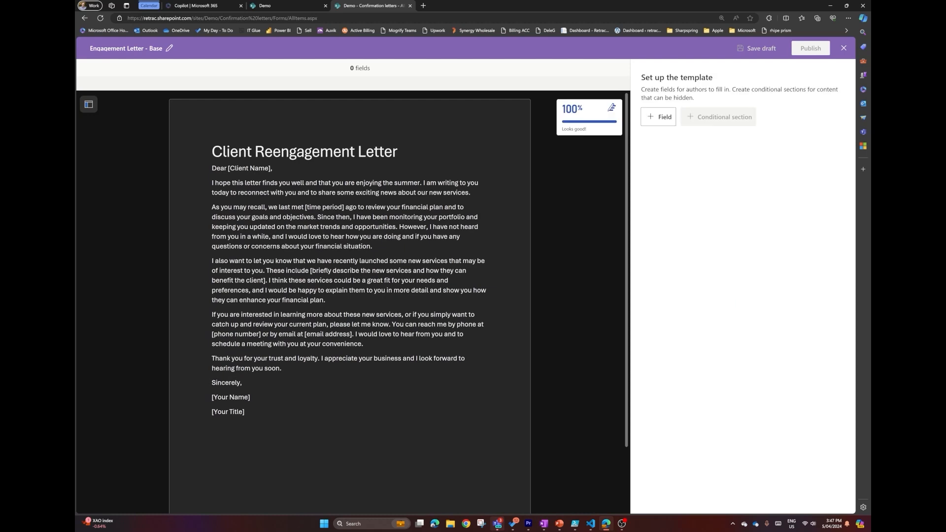
# Delete the "Client Reengagement Letter" heading and start a content field named Client Name for the [Client Name] placeholder
pyautogui.moveTo(399, 153); pyautogui.dragTo(194, 153)
pyautogui.press('BackSpace')
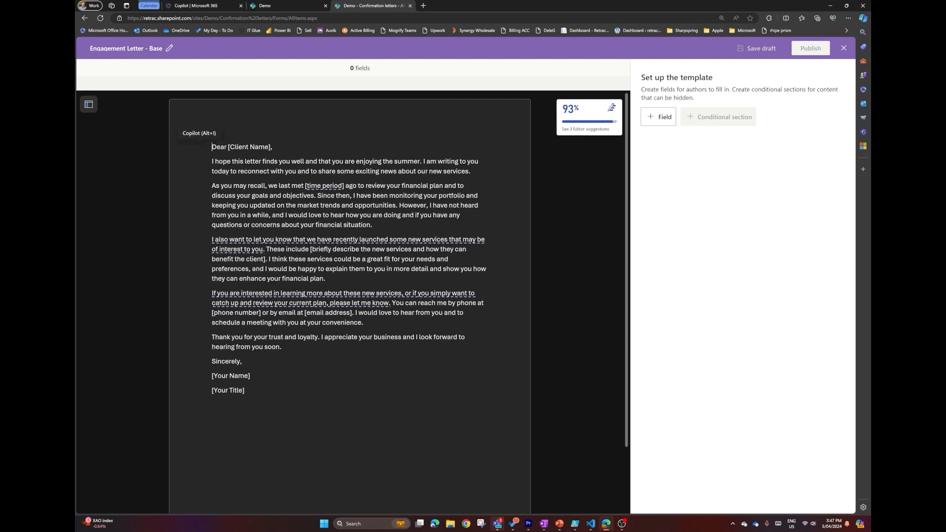
pyautogui.moveTo(228, 147); pyautogui.dragTo(270, 148)
pyautogui.click(658, 116)
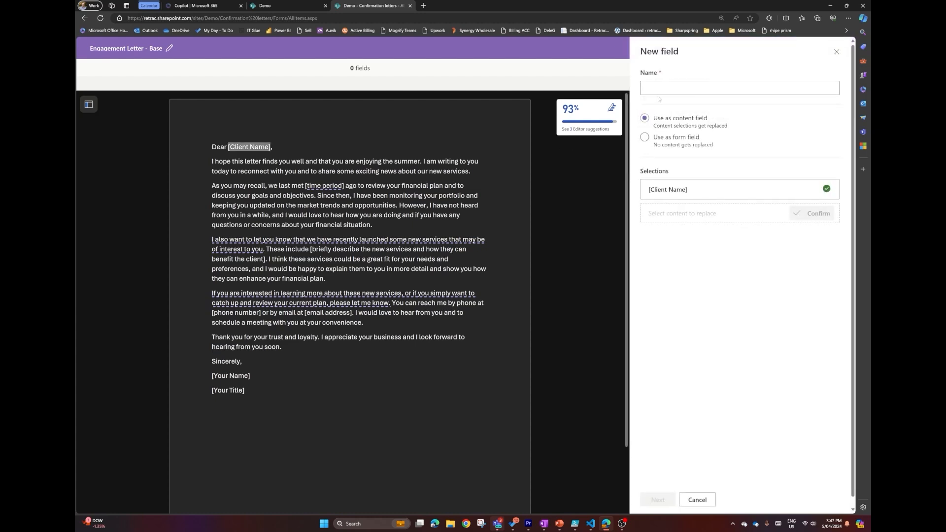
pyautogui.write('C')
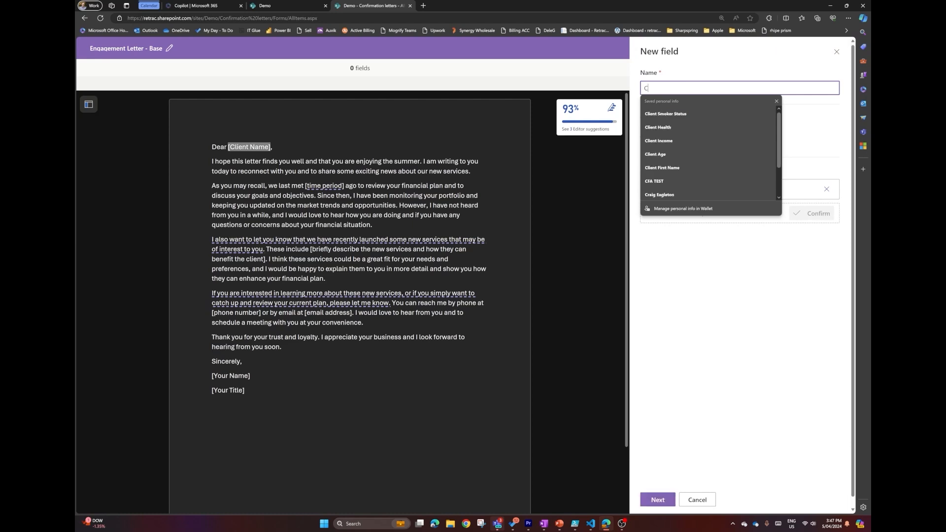
pyautogui.write('lient Name')
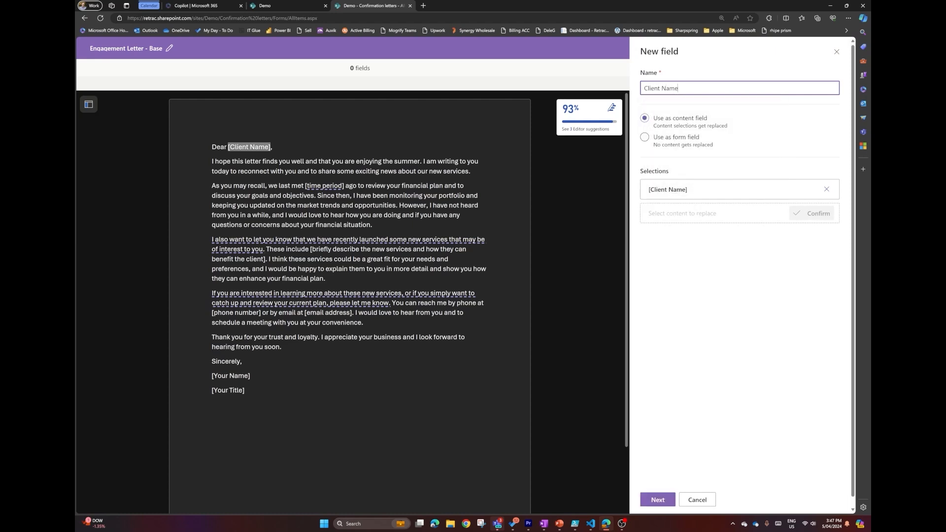
# Source the Client Name field's choices from the First Name column of the Client Data list and save the field
pyautogui.click(663, 502)
pyautogui.click(668, 123)
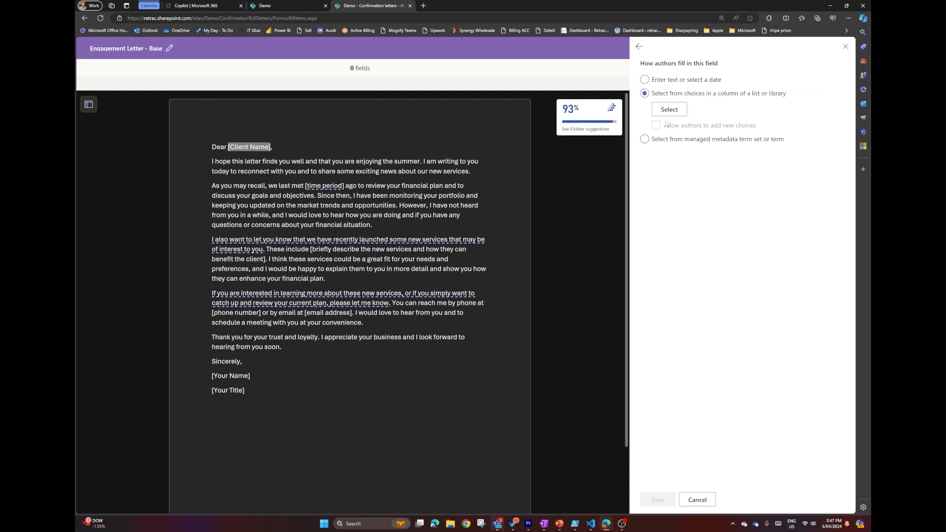
pyautogui.click(669, 111)
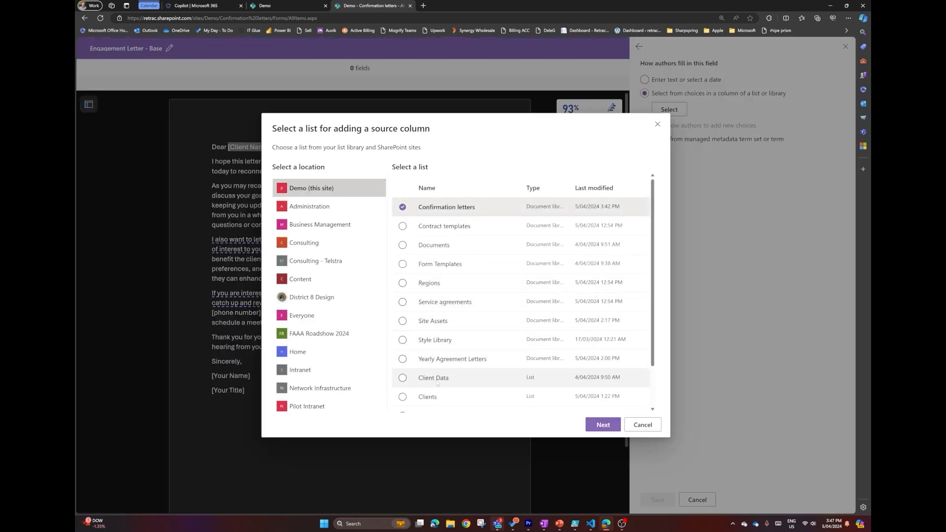
pyautogui.click(436, 379)
pyautogui.click(602, 424)
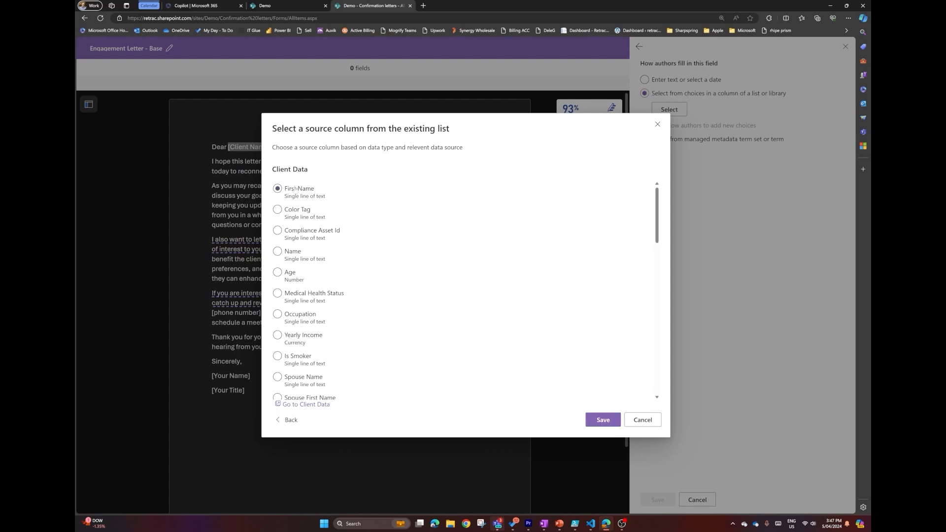
pyautogui.click(603, 420)
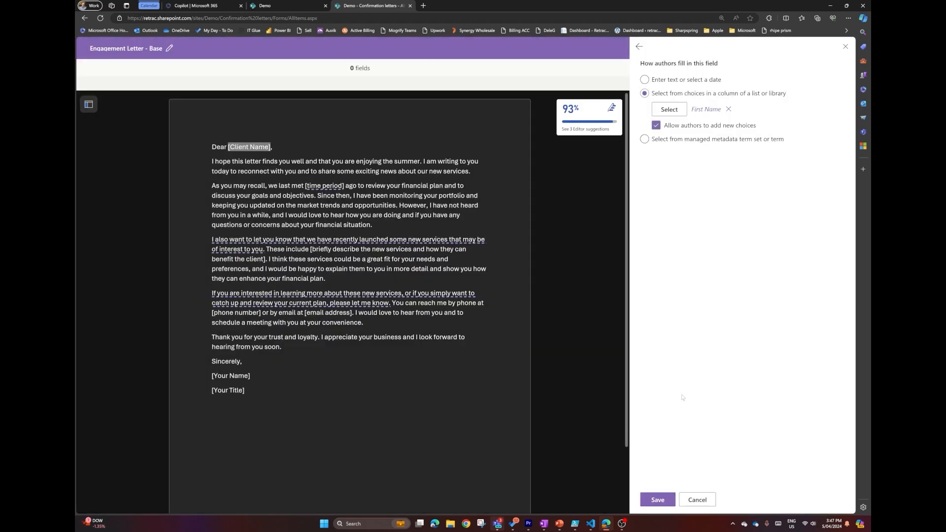
pyautogui.click(658, 500)
pyautogui.click(658, 117)
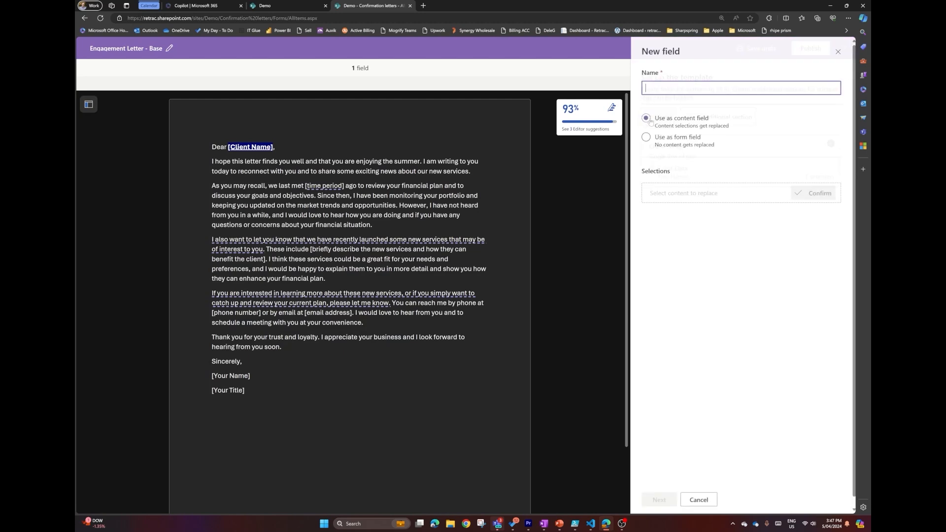
pyautogui.write('Advisre')
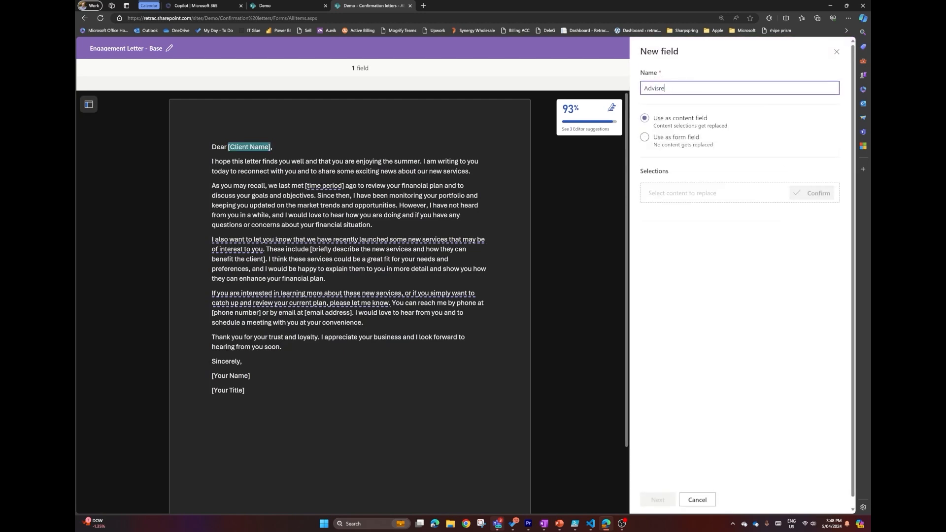
pyautogui.press('BackSpace')
pyautogui.press('BackSpace')
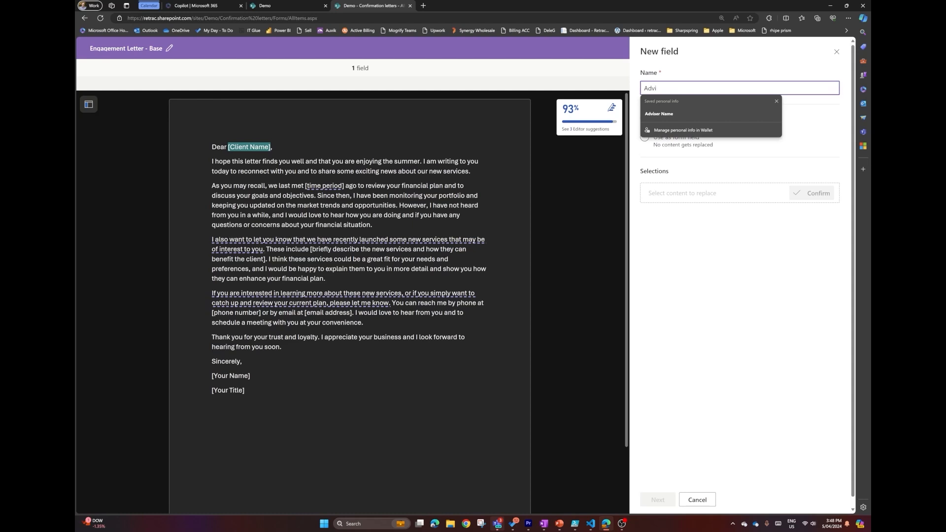
pyautogui.write('ser Name')
pyautogui.click(698, 168)
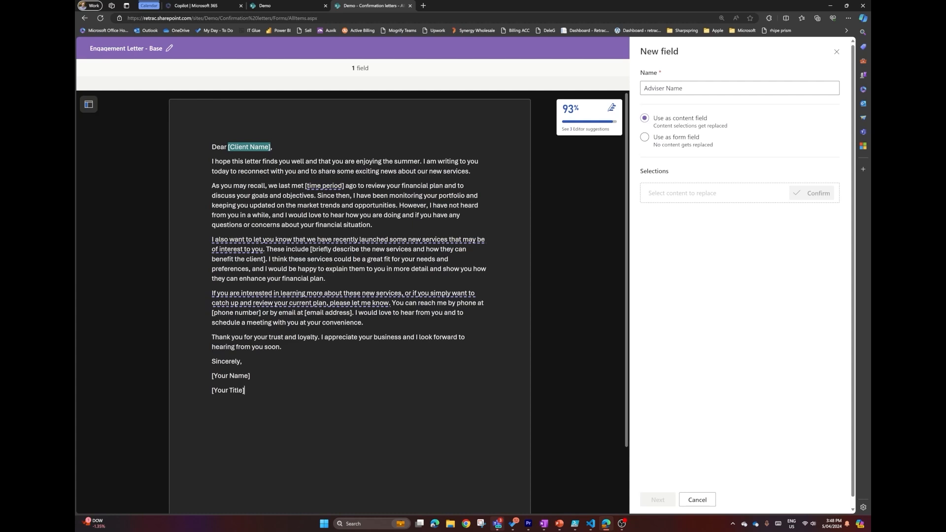
pyautogui.click(836, 51)
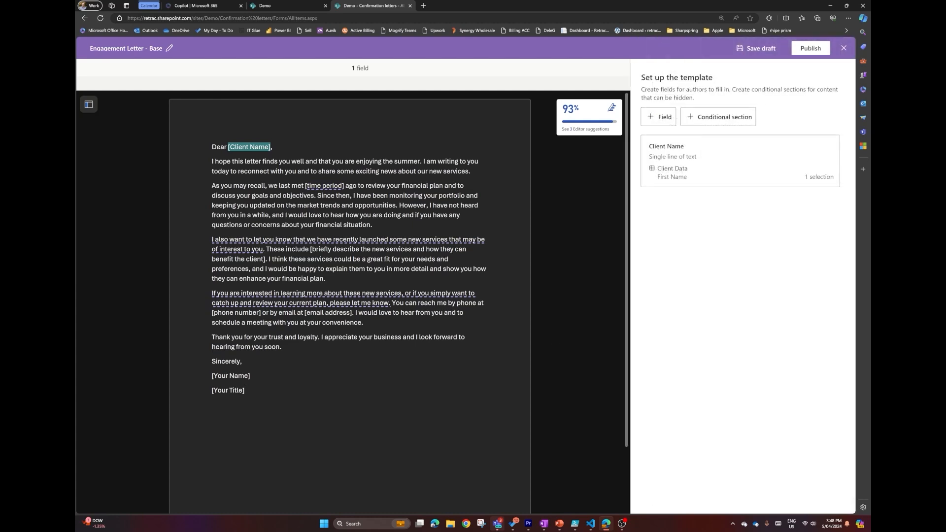
# Start a content field named Adviser Name for the [Your Name] placeholder in the letter's sign-off
pyautogui.moveTo(212, 376); pyautogui.dragTo(253, 378)
pyautogui.click(658, 116)
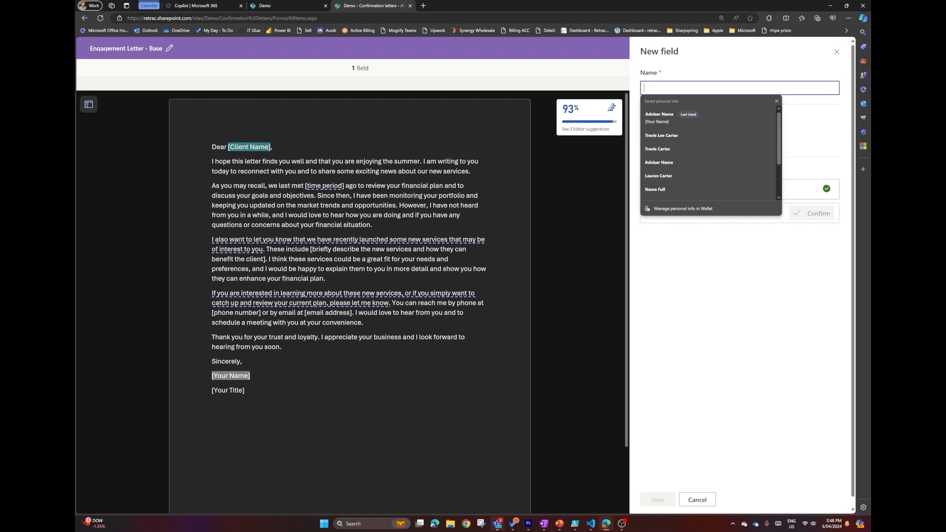
pyautogui.write('Adviser ')
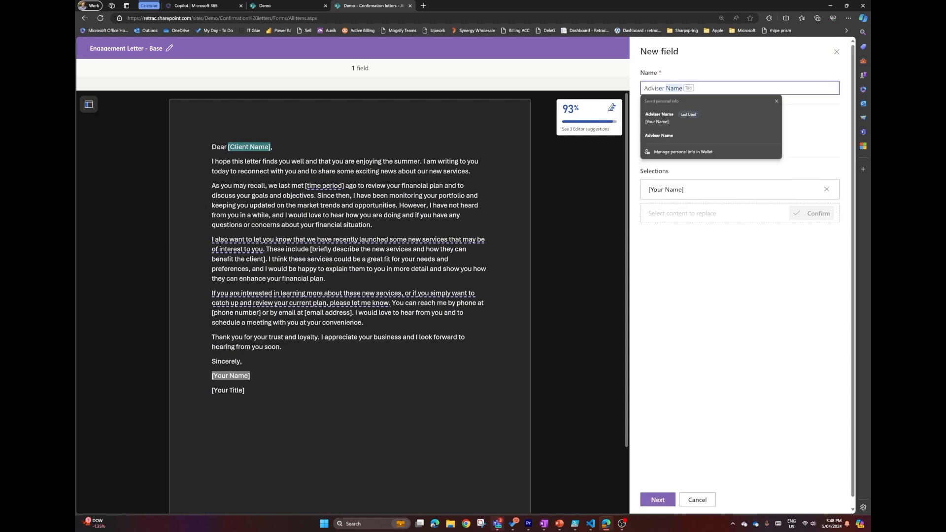
pyautogui.write('Name')
pyautogui.click(721, 256)
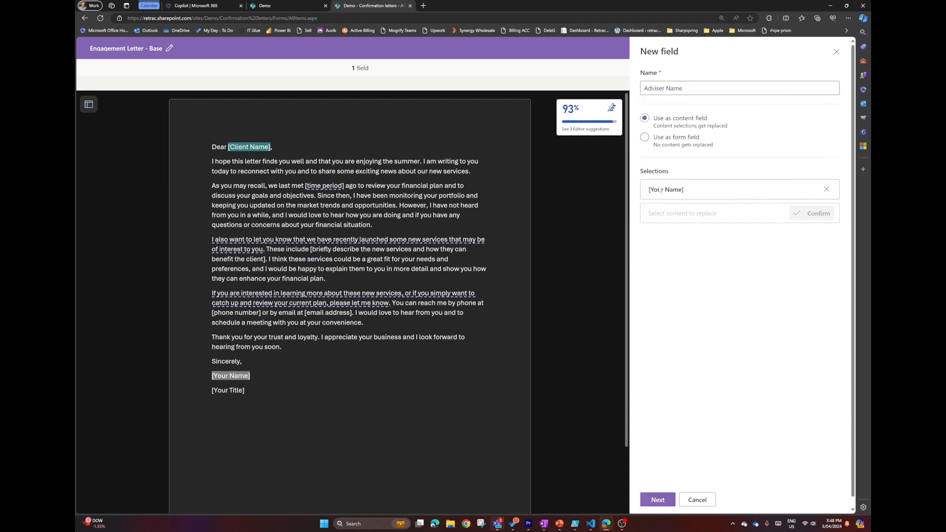
pyautogui.click(656, 501)
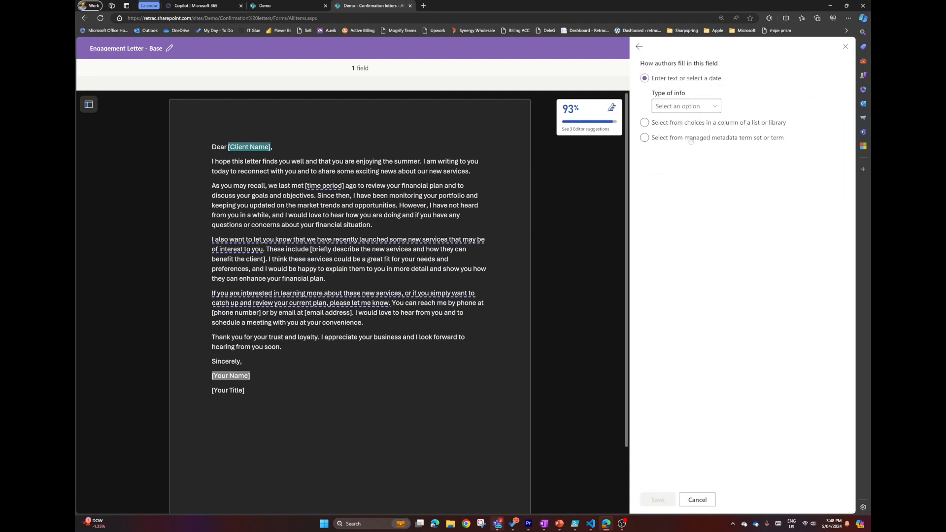
# Source the Adviser Name field's choices from the Adviser Name column of the Client Data list and save the field
pyautogui.click(655, 123)
pyautogui.click(670, 110)
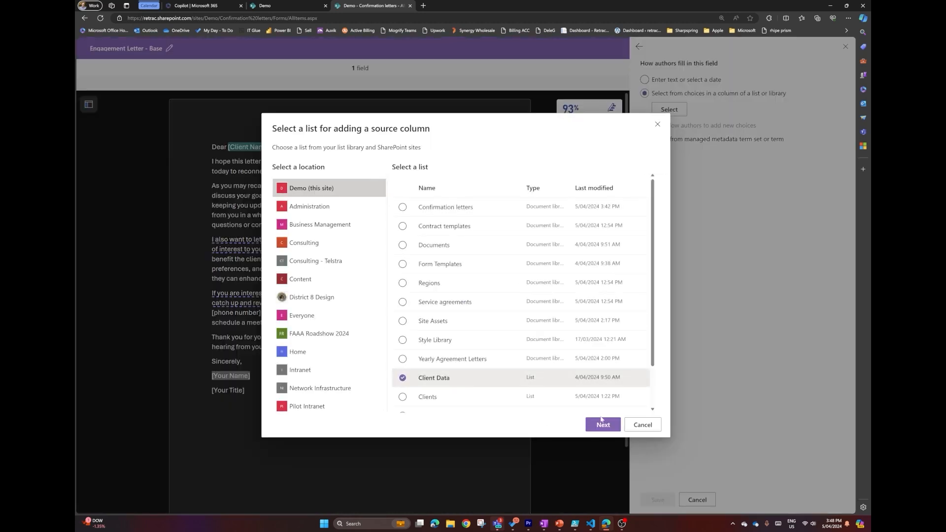
pyautogui.click(602, 423)
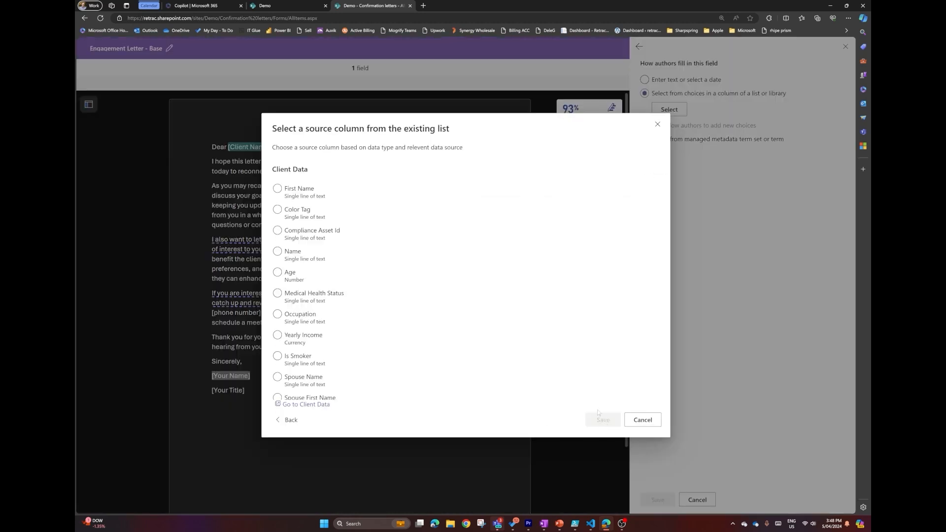
pyautogui.scroll(-5, 320, 276)
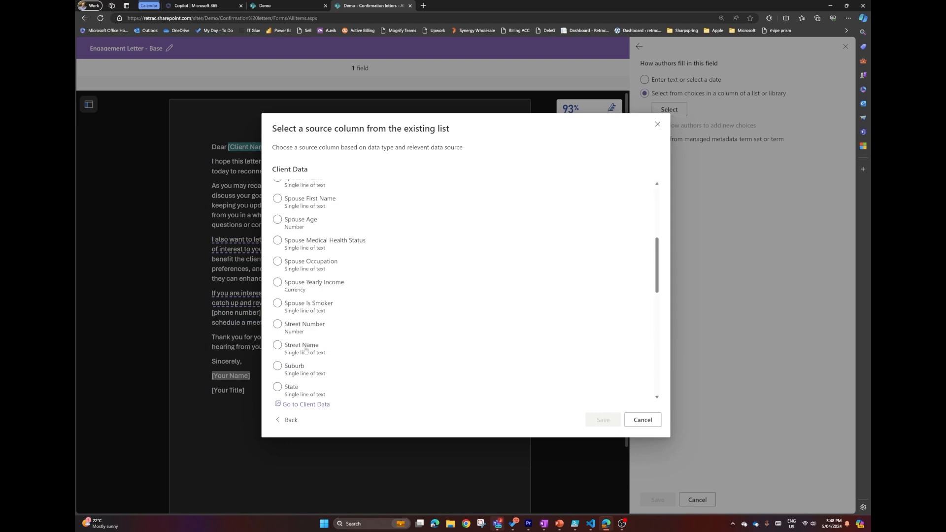
pyautogui.click(305, 339)
pyautogui.scroll(-5, 305, 345)
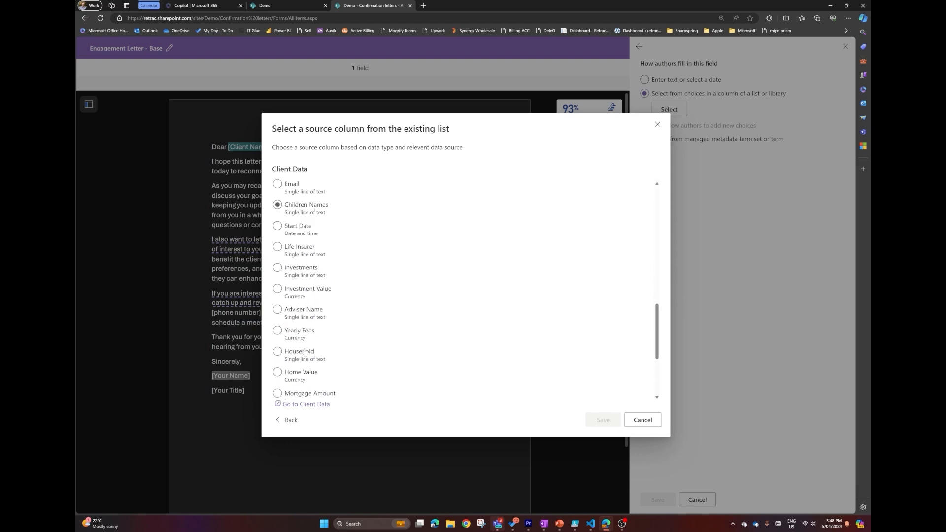
pyautogui.click(300, 313)
pyautogui.click(603, 420)
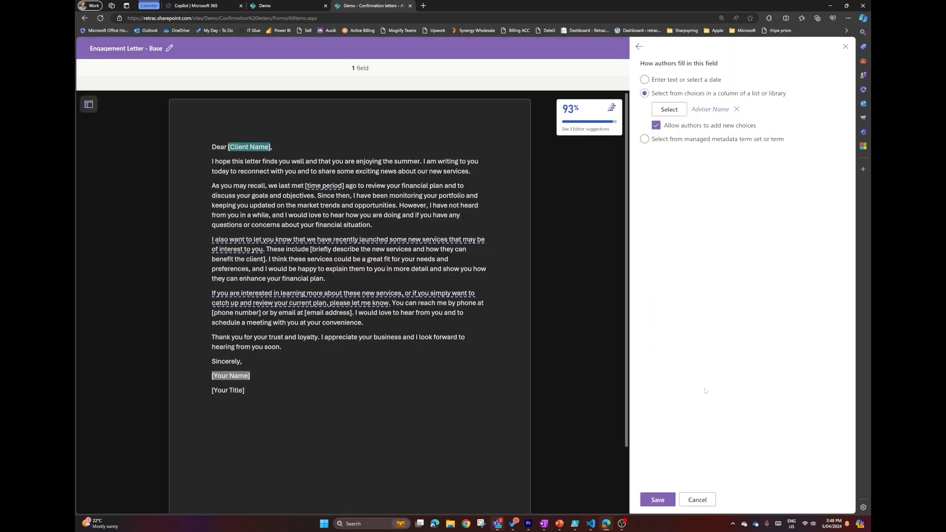
pyautogui.click(682, 125)
pyautogui.click(657, 499)
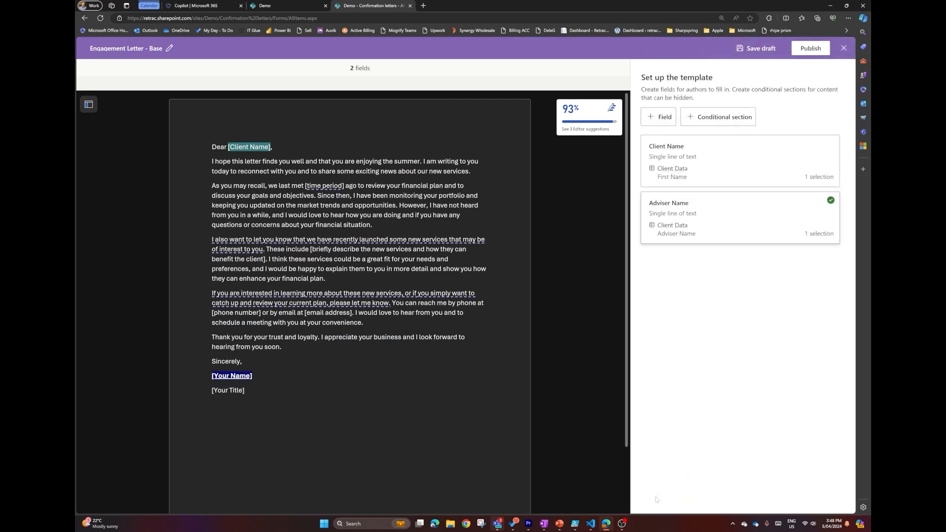
# Publish the template under the name Engagement Letter - Base and return to the library
pyautogui.click(809, 48)
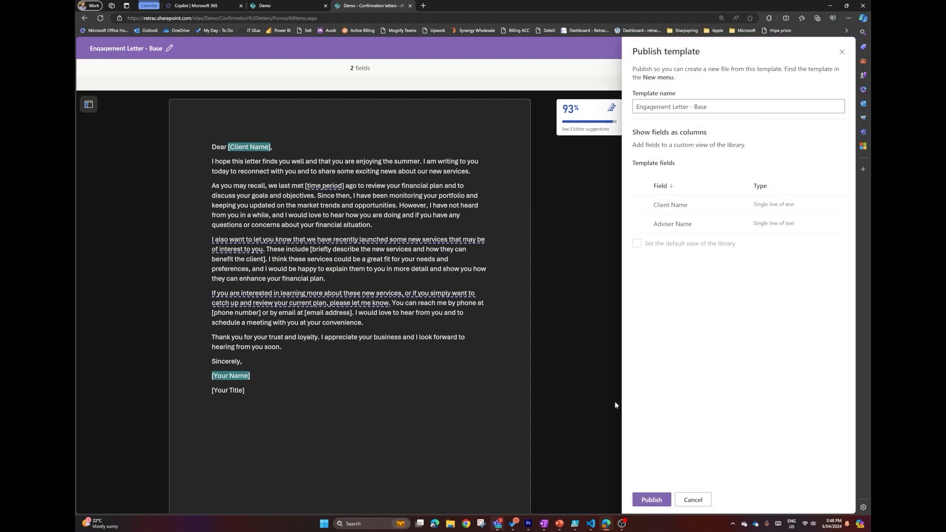
pyautogui.click(651, 500)
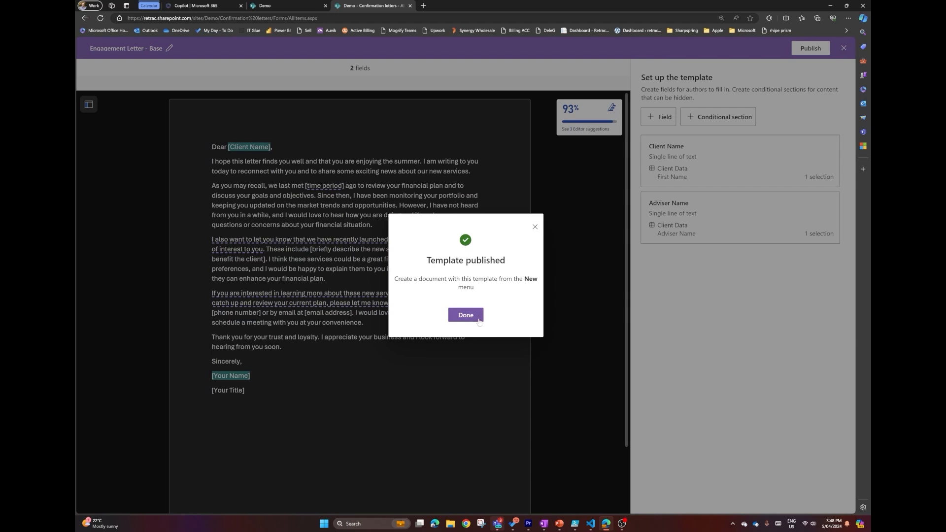
pyautogui.click(474, 318)
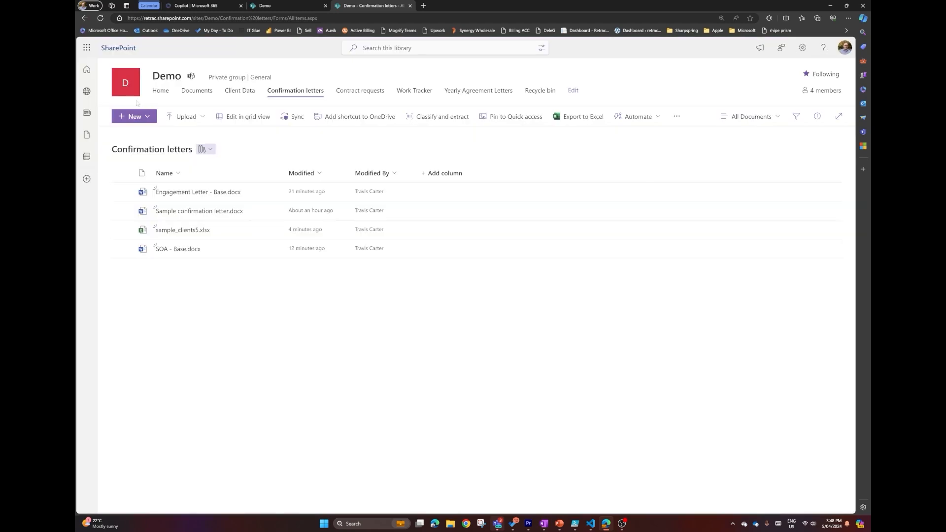
# Start a document from the Engagement Letter - Base template and fill its fields from the seventh record in Client Data
pyautogui.click(137, 119)
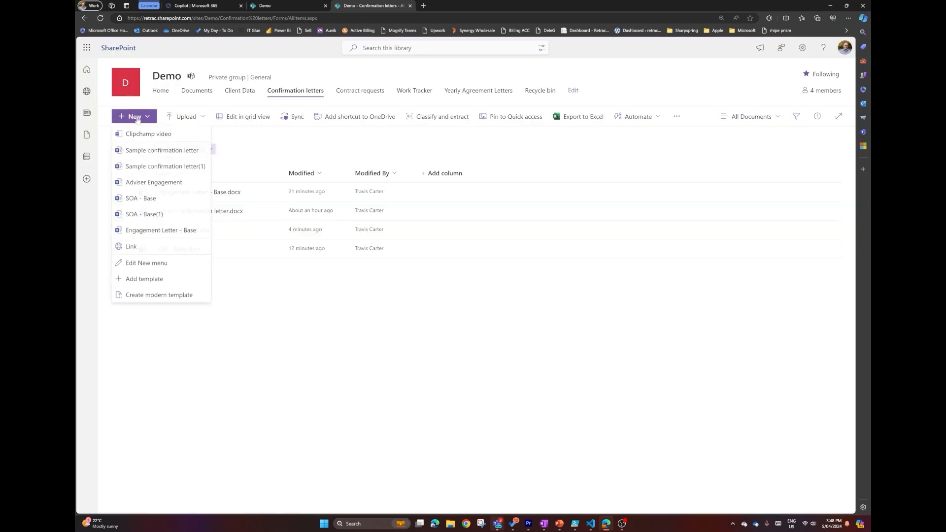
pyautogui.click(169, 230)
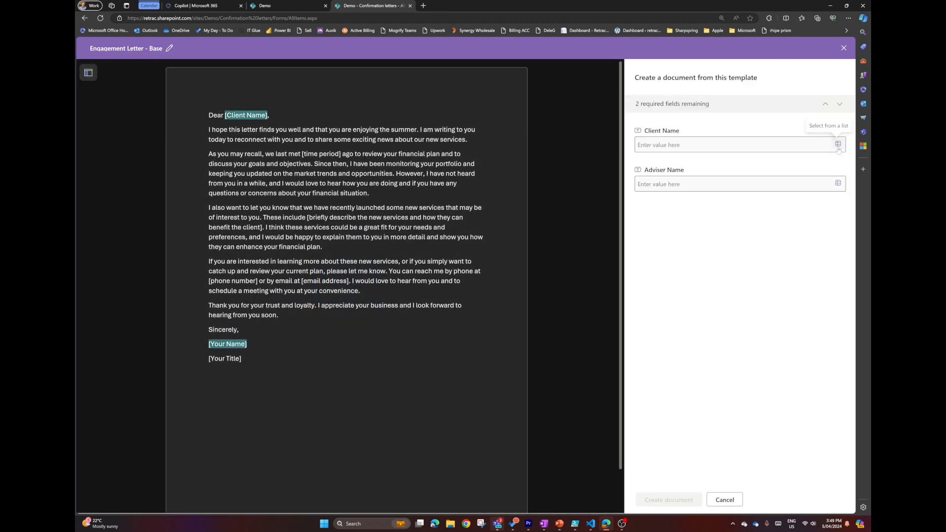
pyautogui.click(838, 146)
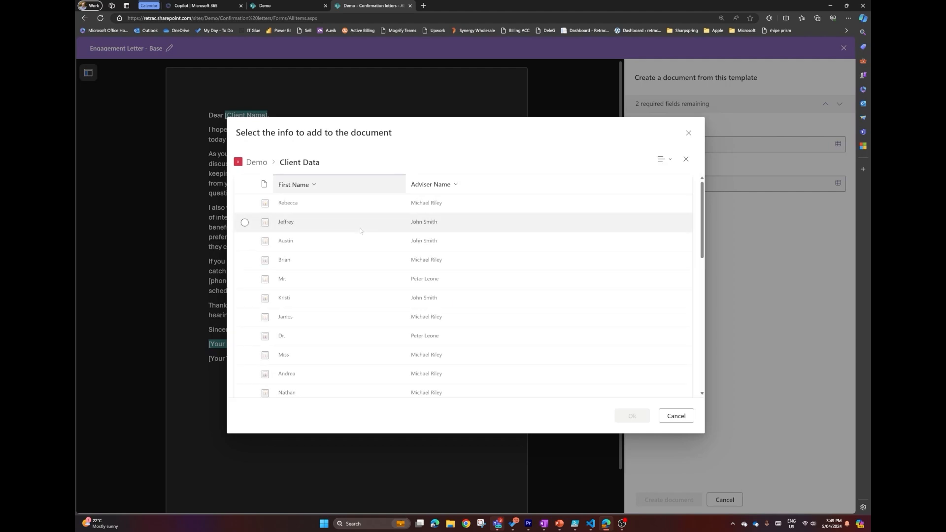
pyautogui.click(292, 317)
pyautogui.click(632, 416)
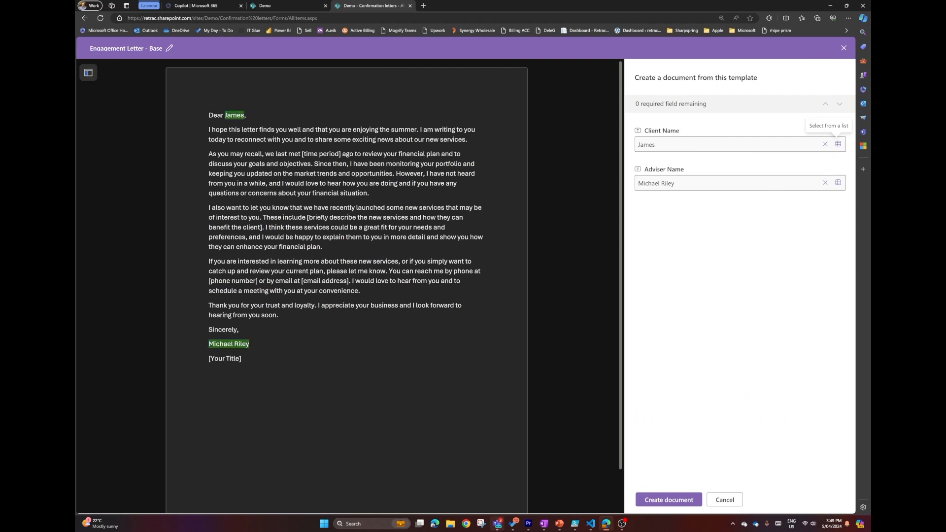
pyautogui.click(681, 500)
# Check the chosen client's record in the Client Data list, including its Adviser Name value
pyautogui.click(273, 6)
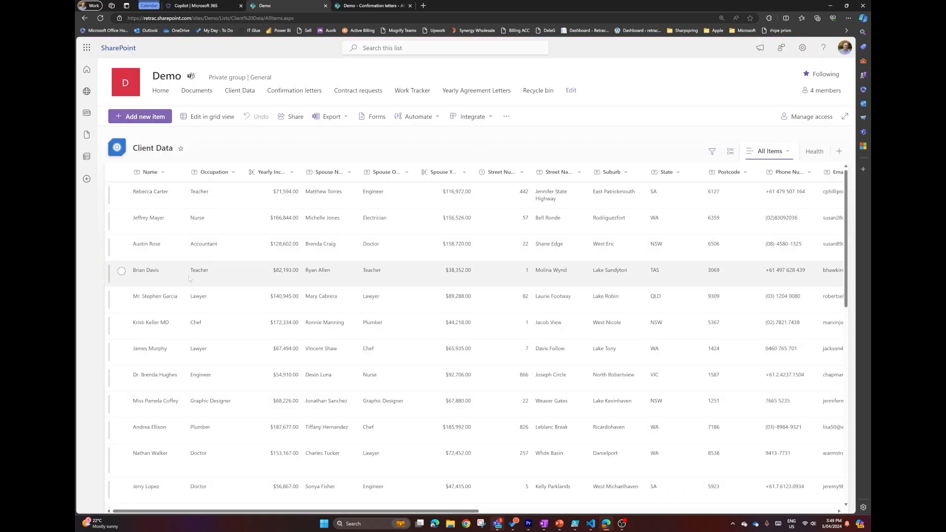
pyautogui.click(121, 350)
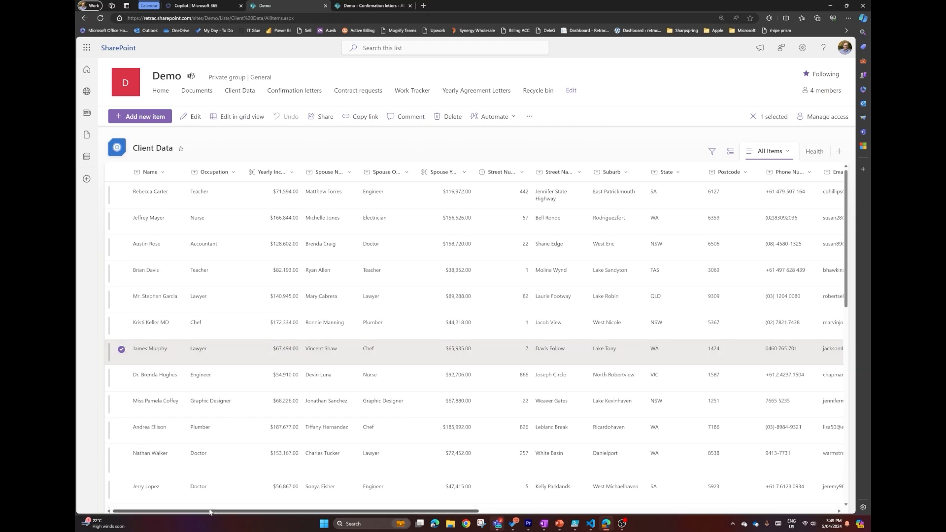
pyautogui.moveTo(217, 512); pyautogui.dragTo(574, 512)
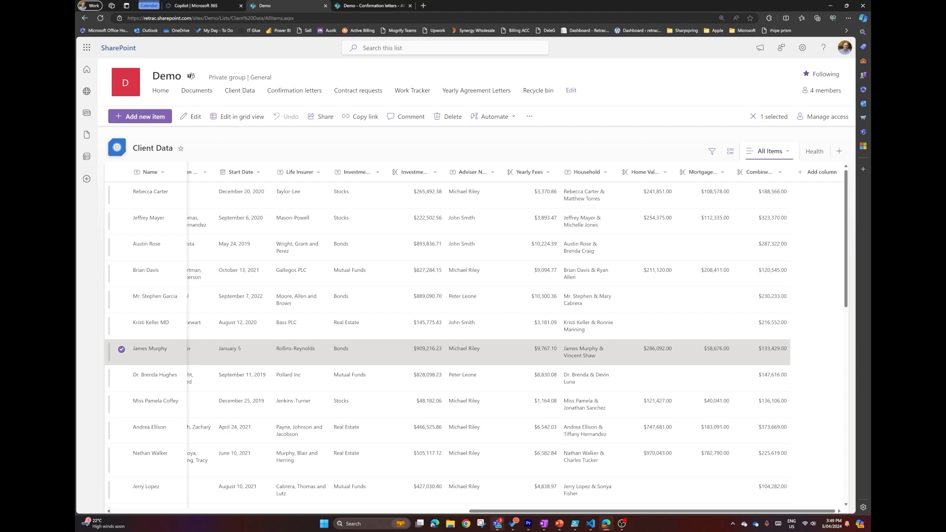
pyautogui.moveTo(454, 349); pyautogui.dragTo(480, 348)
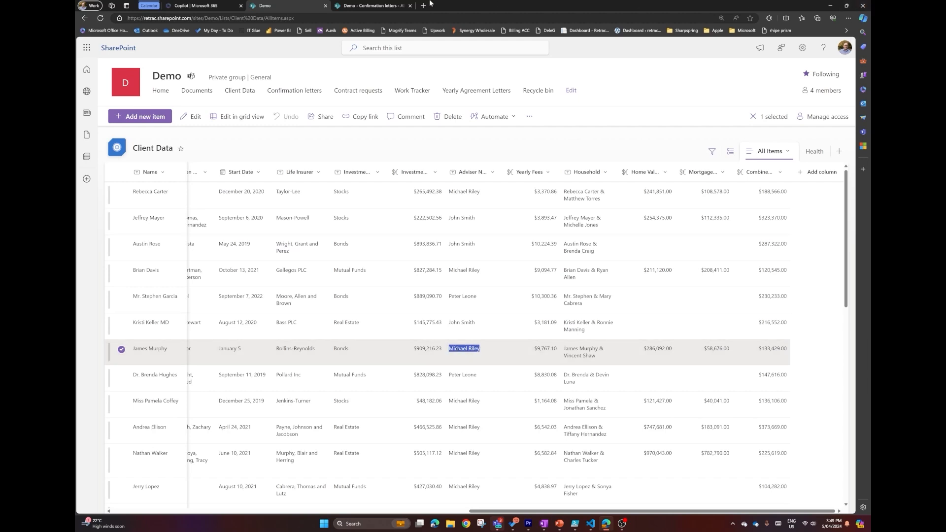
# Create the filled letter in Confirmation letters, replacing Base in the document name with the client's first name
pyautogui.click(388, 3)
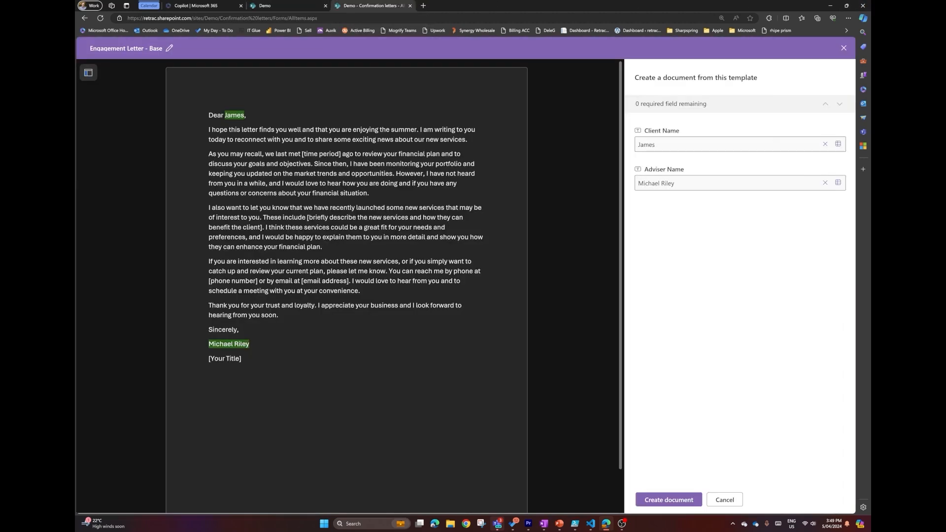
pyautogui.click(669, 499)
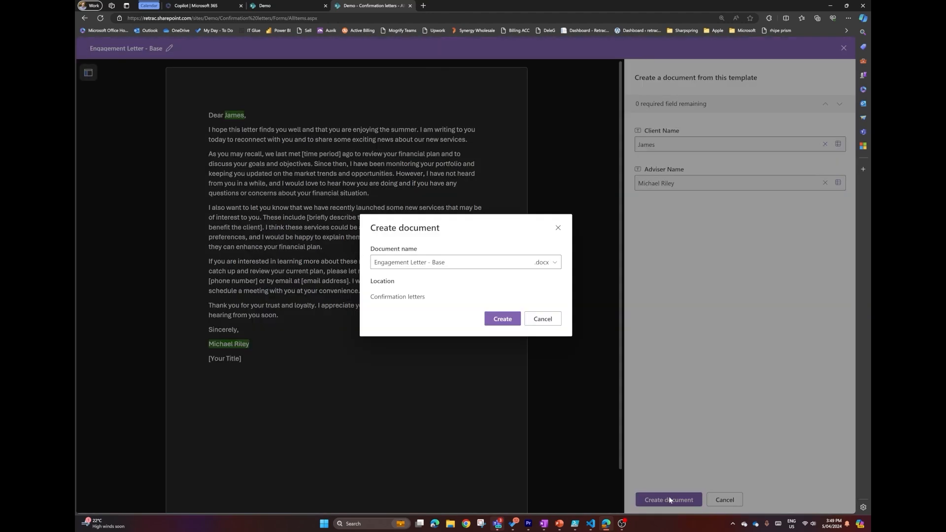
pyautogui.click(449, 262)
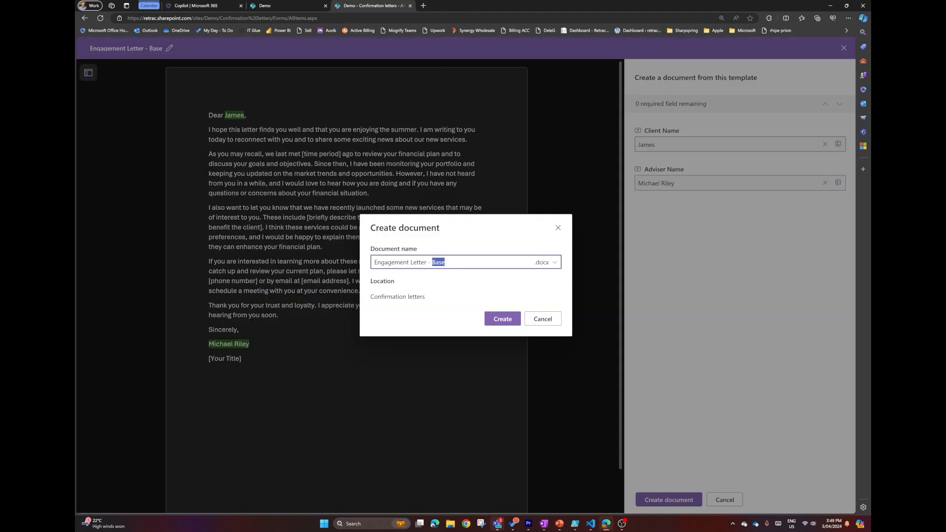
pyautogui.write('Jame')
pyautogui.click(497, 319)
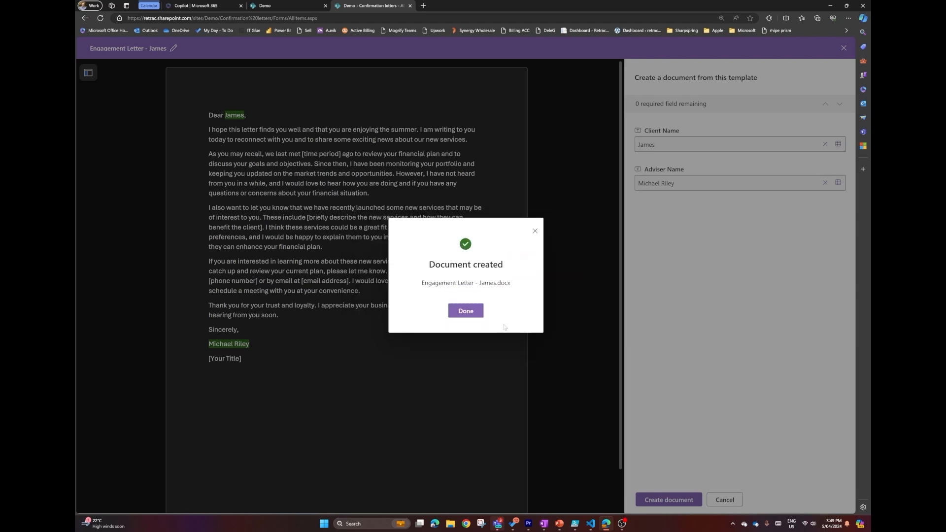
pyautogui.click(466, 310)
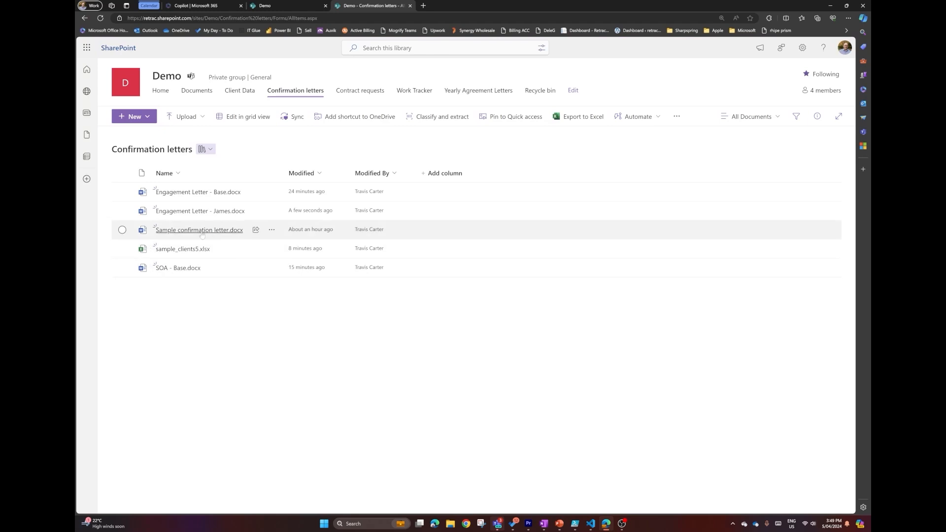
# Open the client's new engagement letter in the Word desktop app and review the filled-in names
pyautogui.click(273, 212)
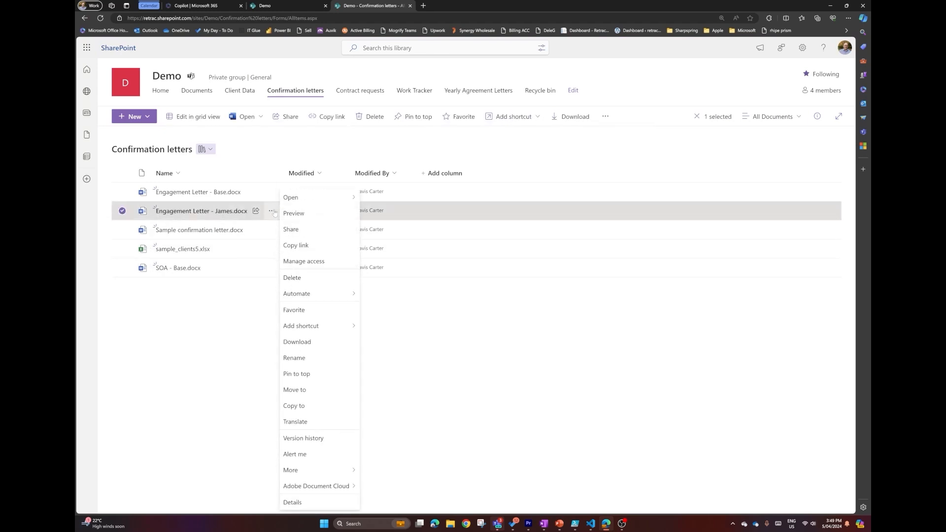
pyautogui.moveTo(358, 197)
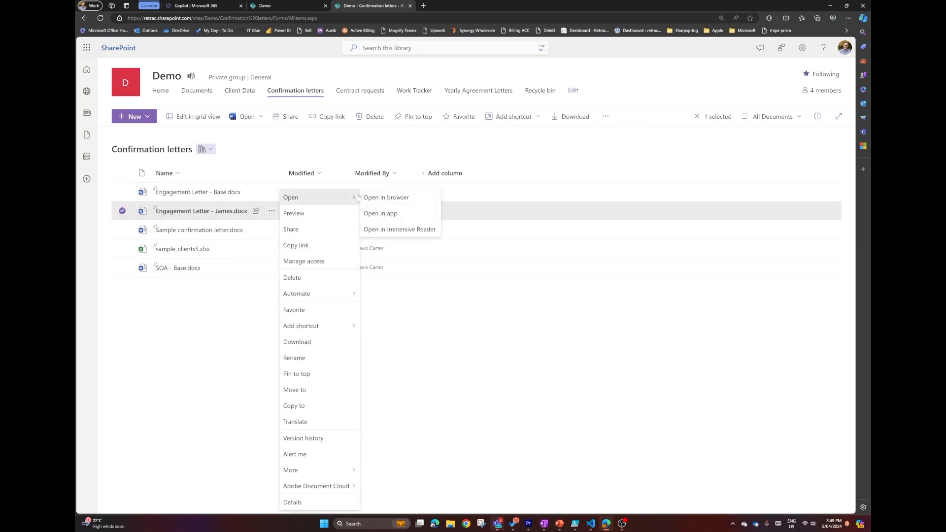
pyautogui.click(389, 214)
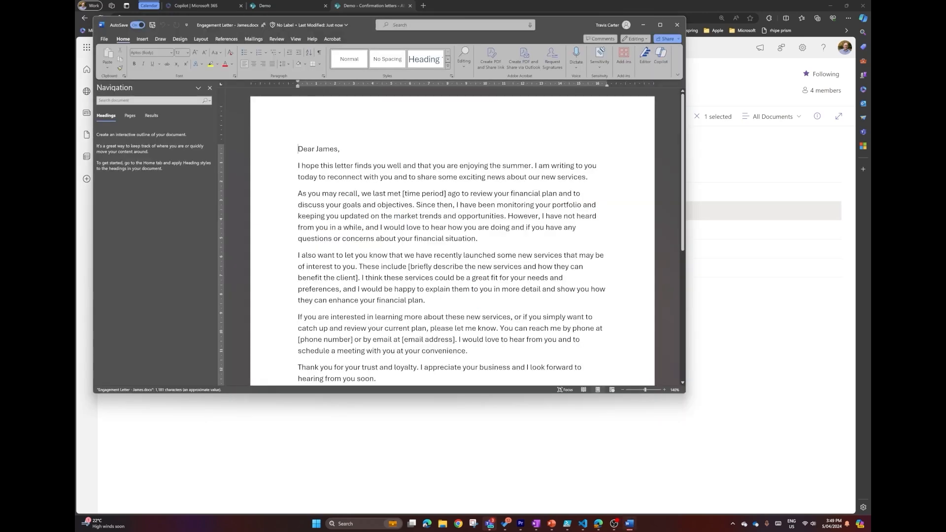
pyautogui.scroll(-6, 452, 237)
pyautogui.scroll(6, 452, 236)
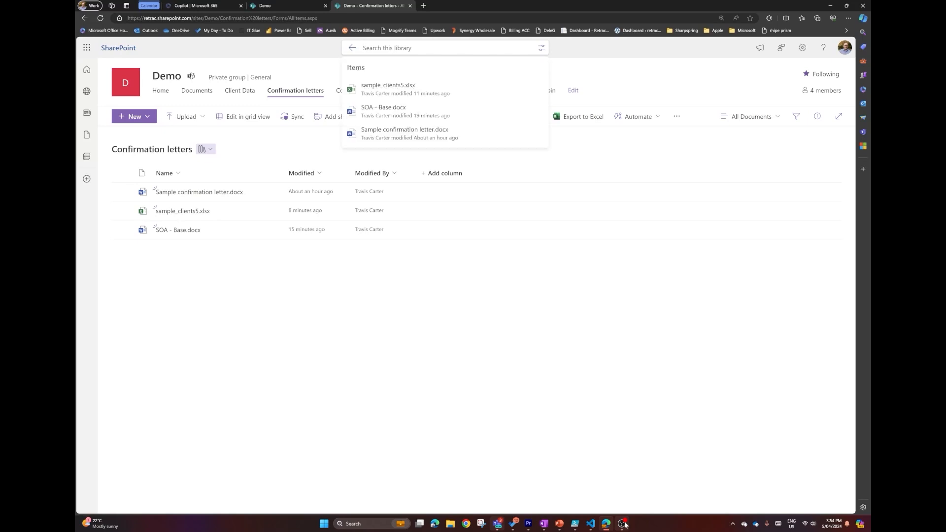
# Create a modern template from SOA - Base.docx in the Demo site's Confirmation letters library
pyautogui.click(353, 357)
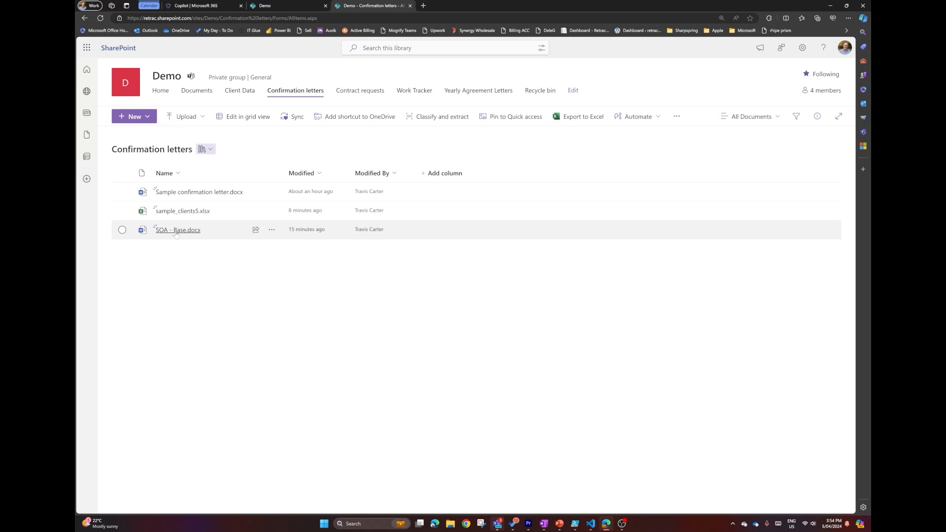
pyautogui.click(144, 117)
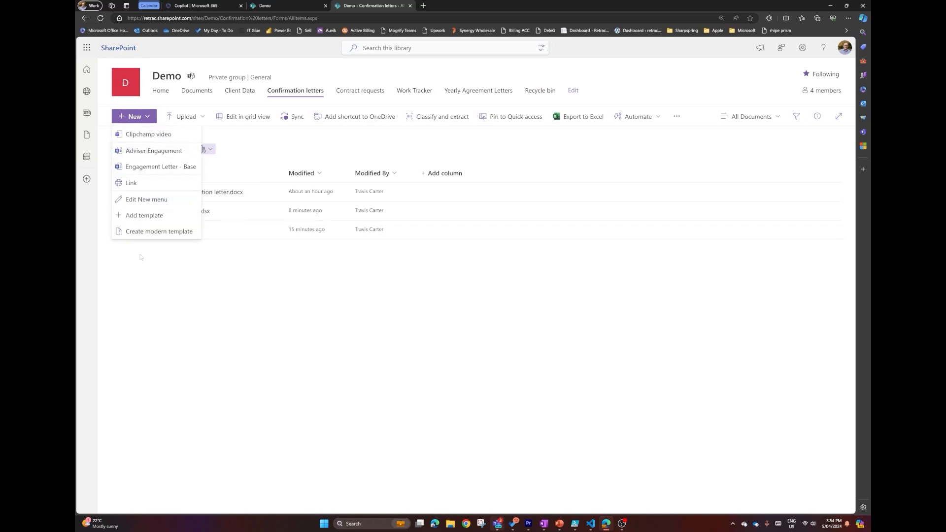
pyautogui.click(145, 230)
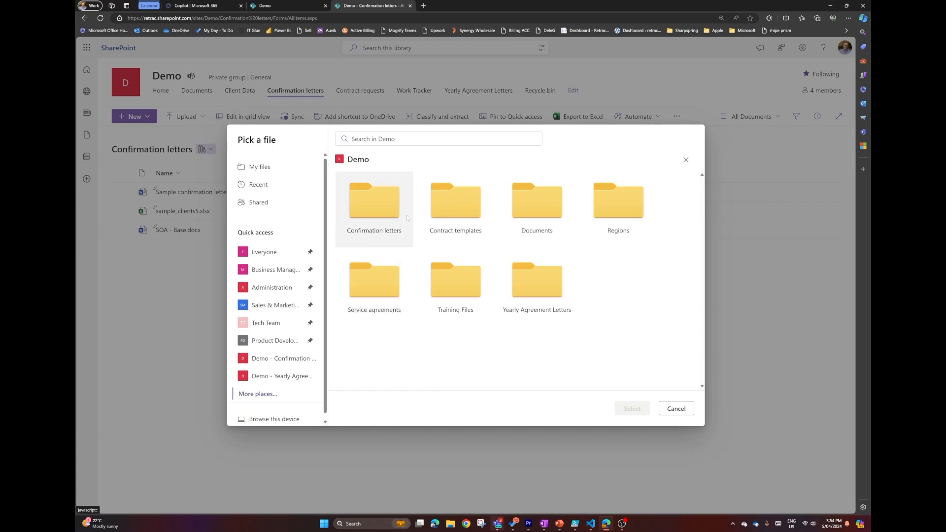
pyautogui.click(379, 214)
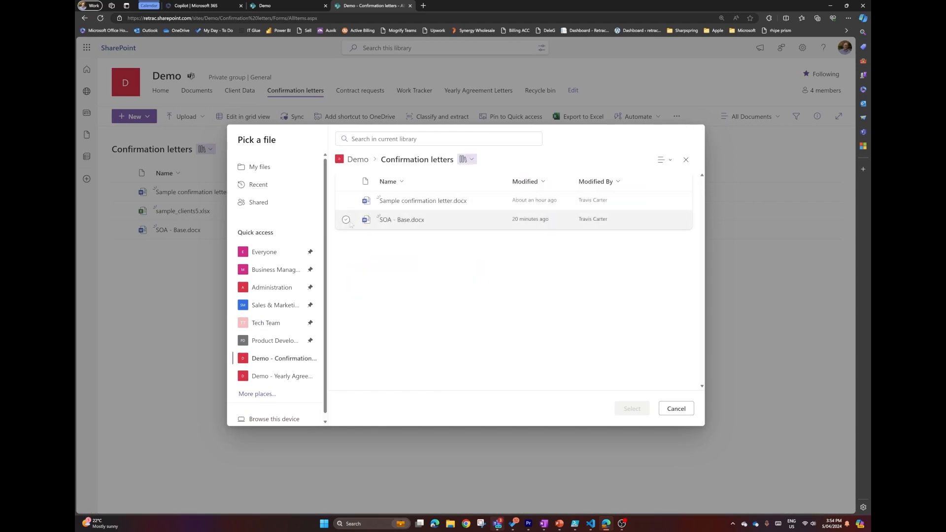
pyautogui.click(347, 221)
pyautogui.click(632, 408)
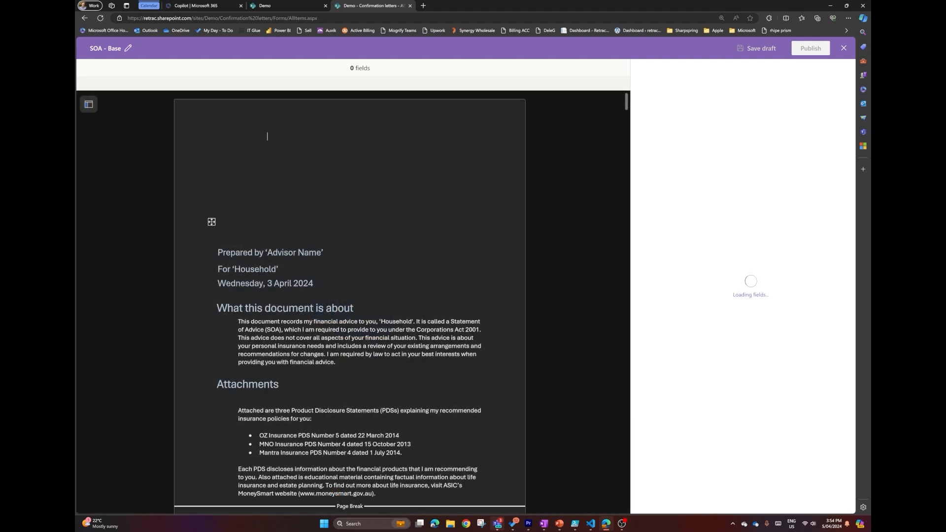
# Create a content field called Adviser Name from the 'Advisor Name' placeholder in the Prepared by line
pyautogui.moveTo(265, 252)
pyautogui.mouseDown()
pyautogui.moveTo(323, 252)
pyautogui.moveTo(265, 252)
pyautogui.mouseUp()
pyautogui.click(272, 252)
pyautogui.click(323, 252)
pyautogui.click(657, 116)
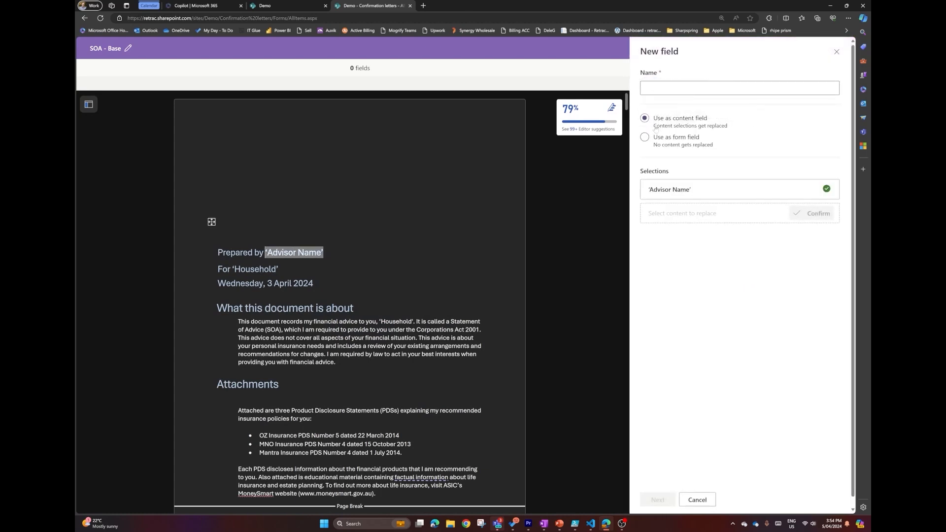
pyautogui.click(660, 88)
pyautogui.click(671, 163)
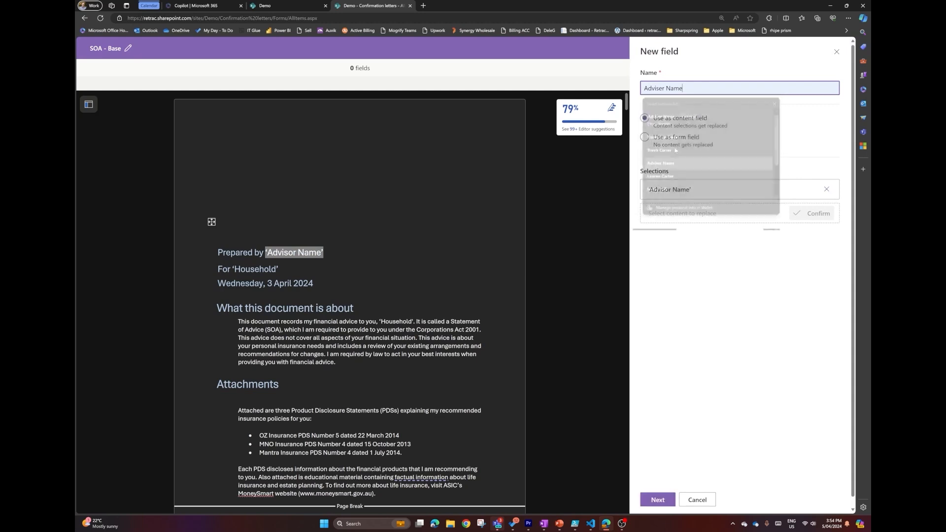
pyautogui.click(657, 499)
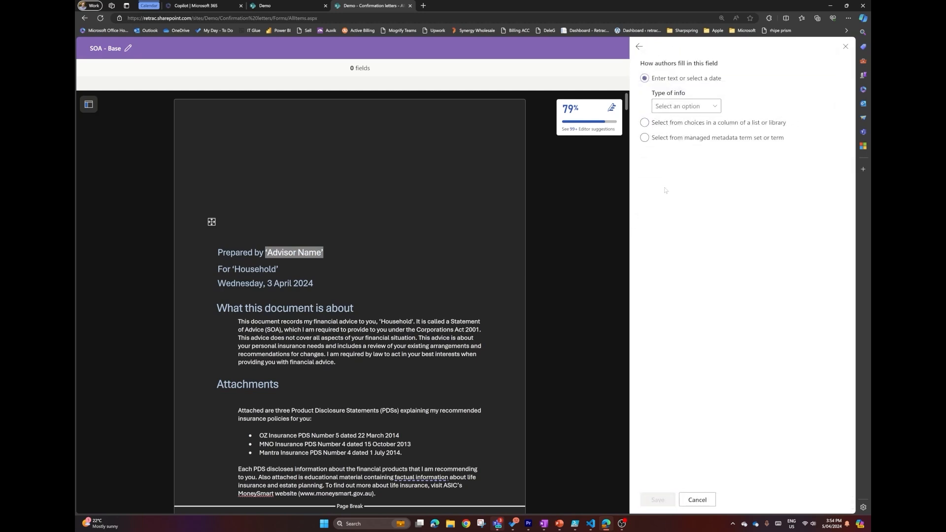
# Have the Adviser Name field filled from the Adviser Name column of the Demo site's Client Data list, and save the field
pyautogui.click(645, 122)
pyautogui.click(669, 109)
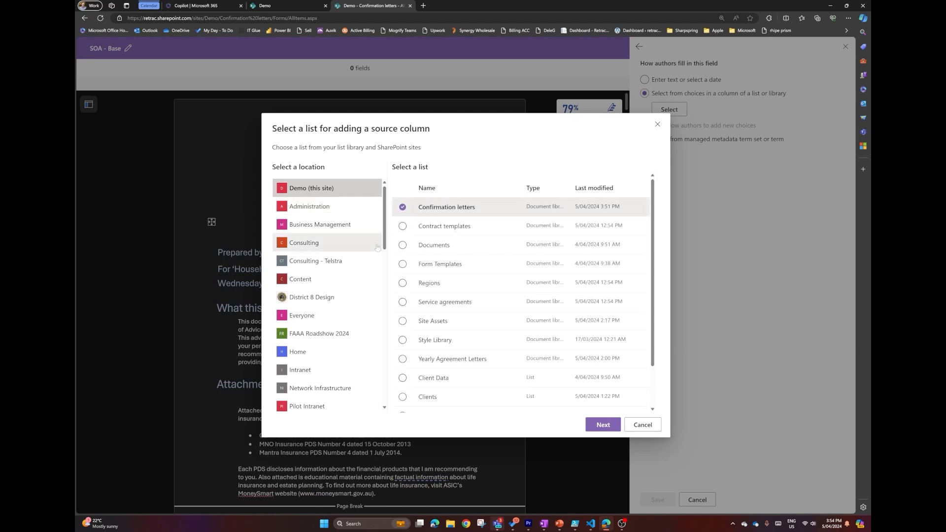
pyautogui.scroll(-2, 429, 316)
pyautogui.click(431, 329)
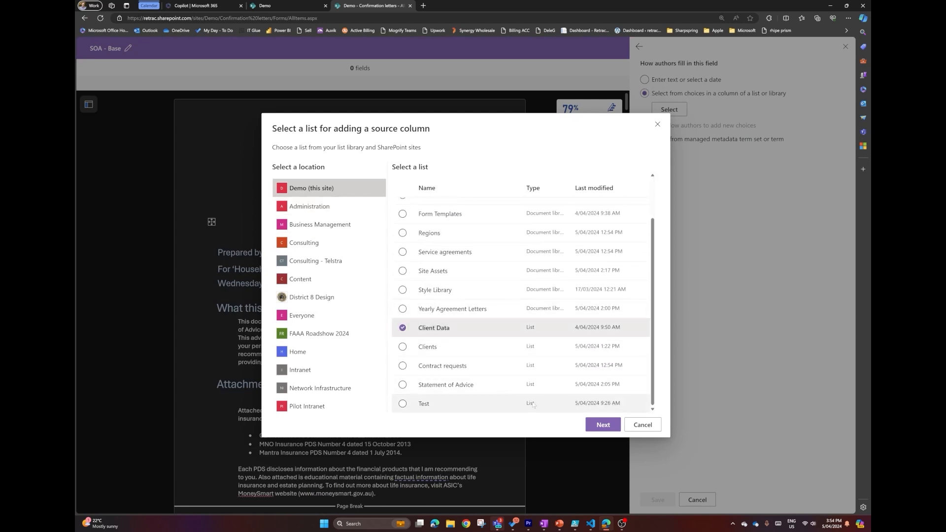
pyautogui.click(587, 424)
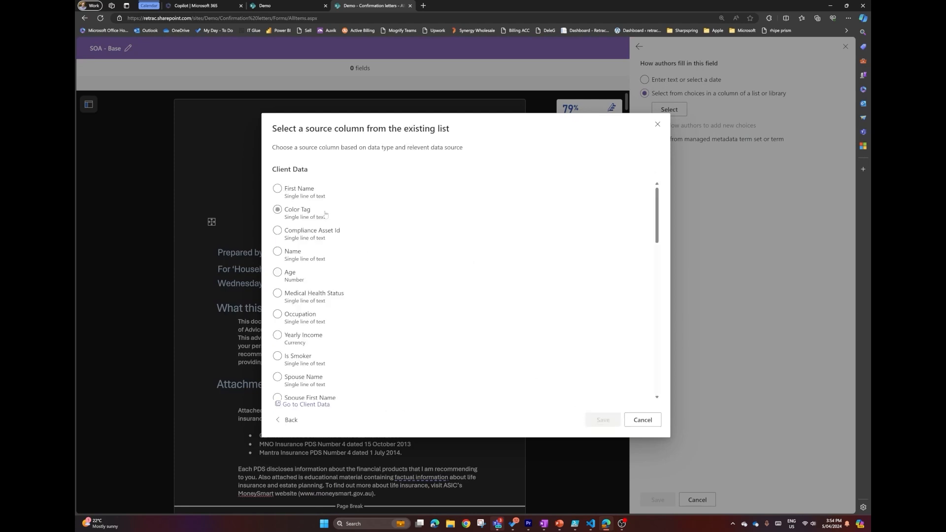
pyautogui.scroll(-6, 315, 320)
pyautogui.click(306, 362)
pyautogui.scroll(-2, 305, 282)
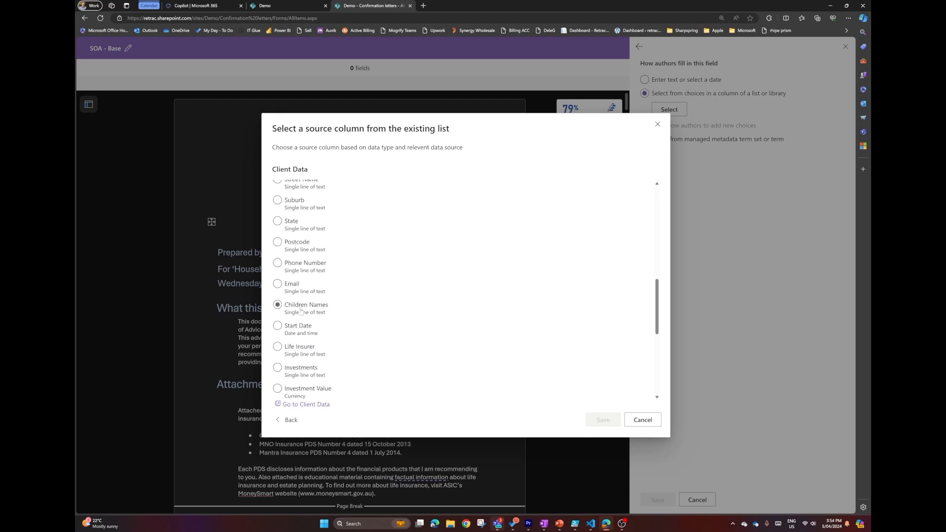
pyautogui.scroll(-2, 298, 335)
pyautogui.click(298, 345)
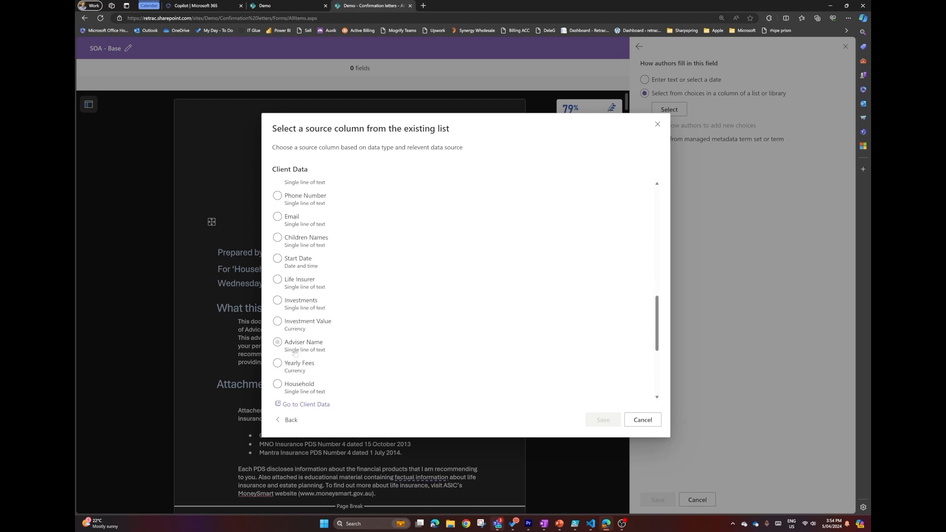
pyautogui.click(602, 419)
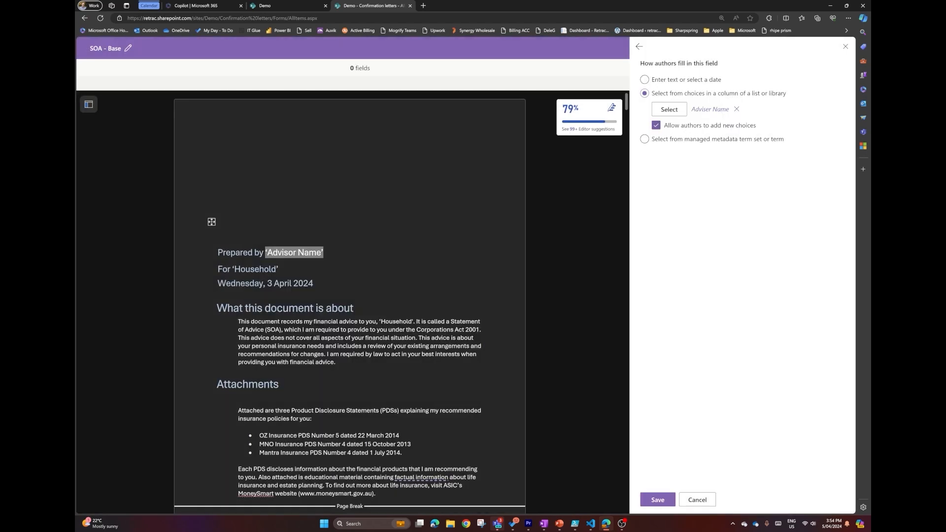
pyautogui.click(651, 499)
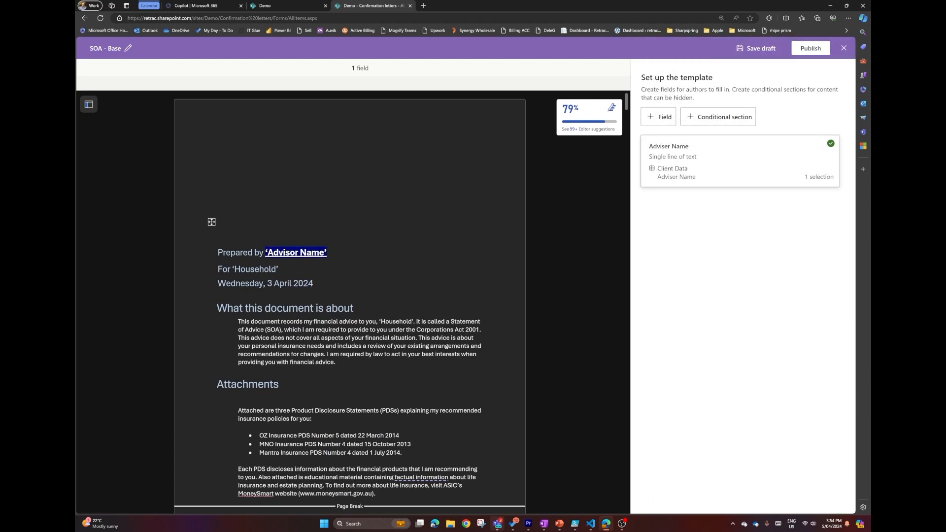
# Create a content field called Household from the 'Household' placeholder in the For line below the adviser
pyautogui.moveTo(232, 269); pyautogui.dragTo(279, 269)
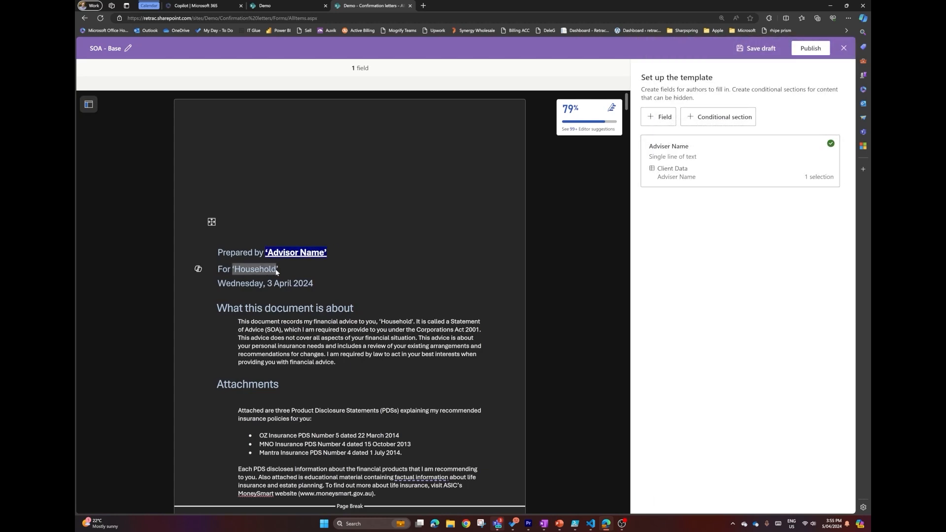
pyautogui.click(675, 117)
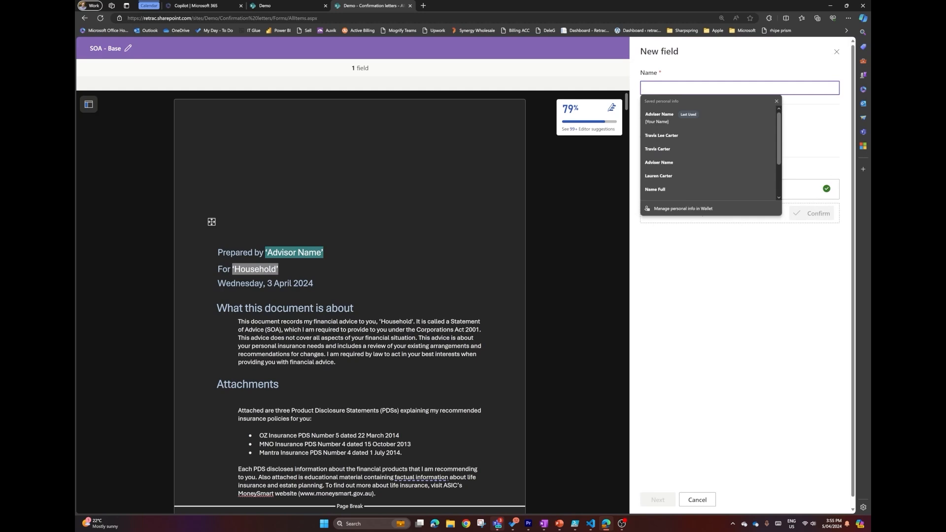
pyautogui.write('Hous')
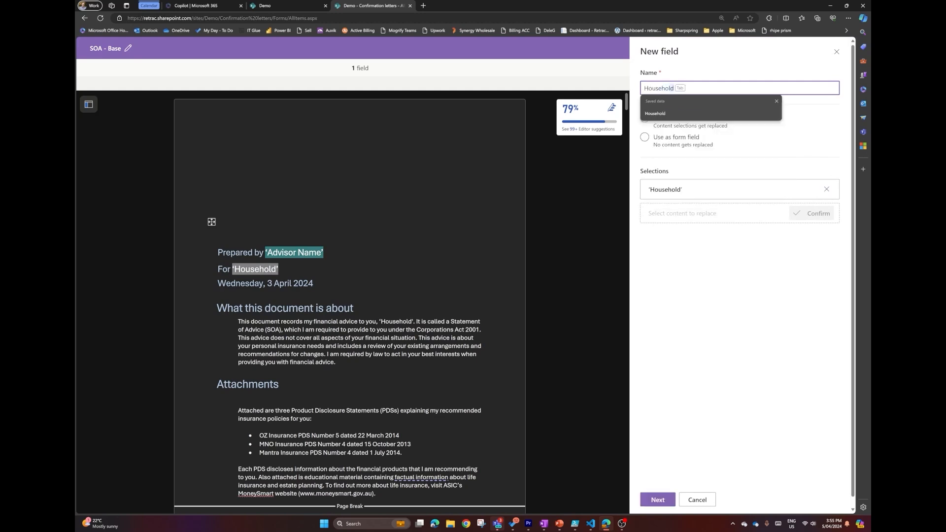
pyautogui.press('Tab')
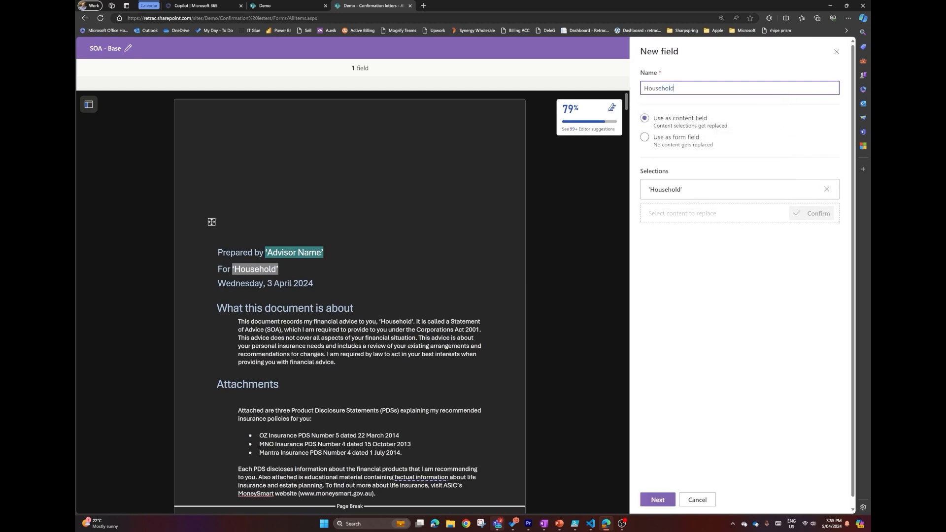
pyautogui.click(658, 498)
# Have the Household field filled from the Household column of the Client Data list, and save the field
pyautogui.click(651, 123)
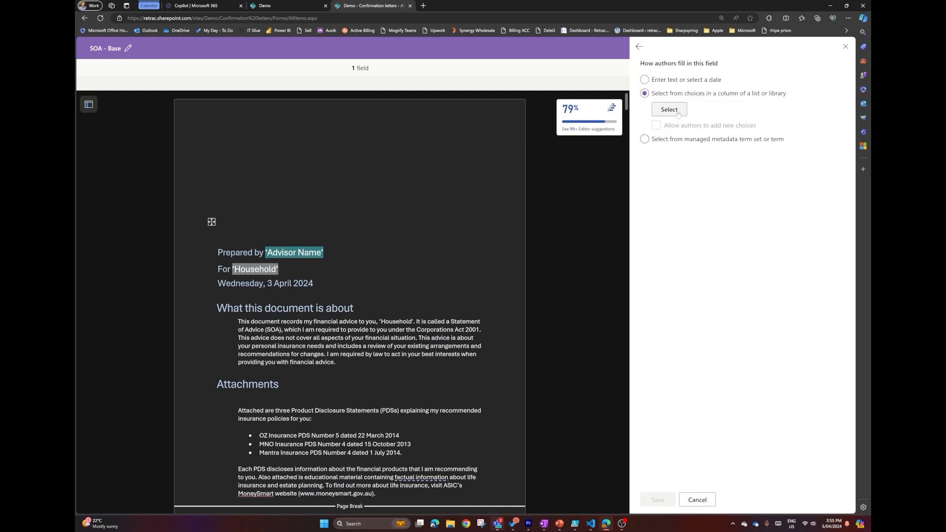
pyautogui.click(677, 112)
pyautogui.click(402, 378)
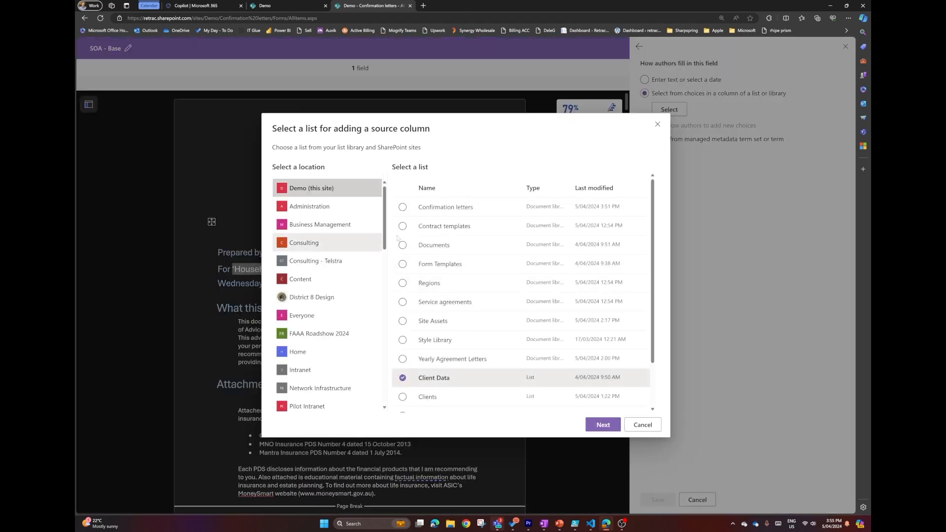
pyautogui.click(603, 426)
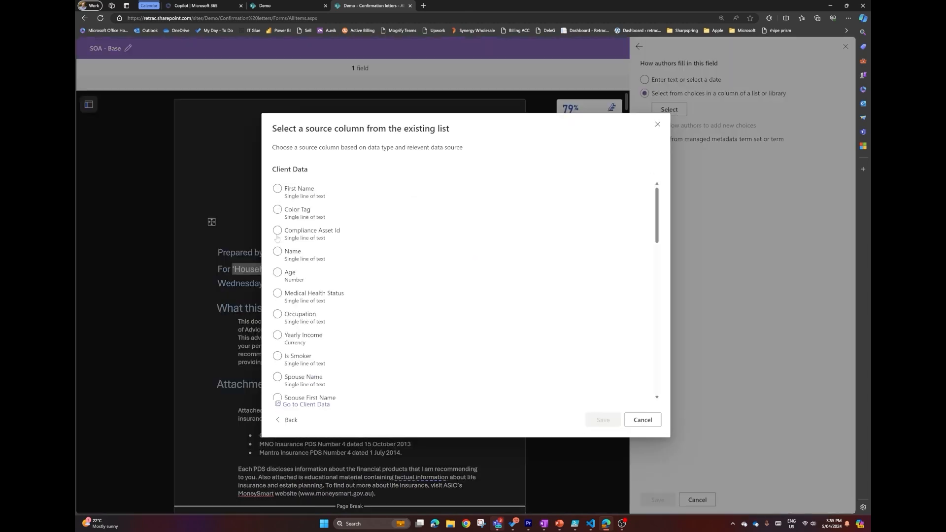
pyautogui.scroll(-5, 296, 315)
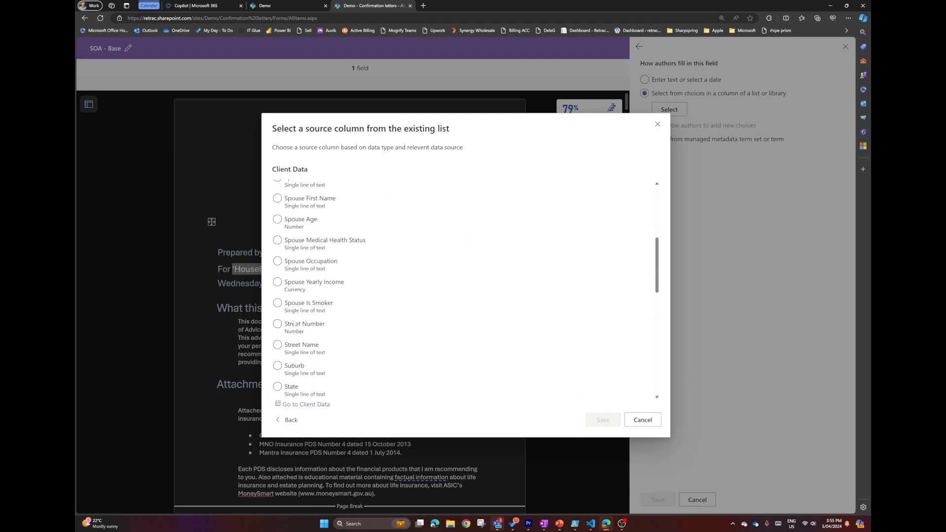
pyautogui.scroll(-10, 305, 328)
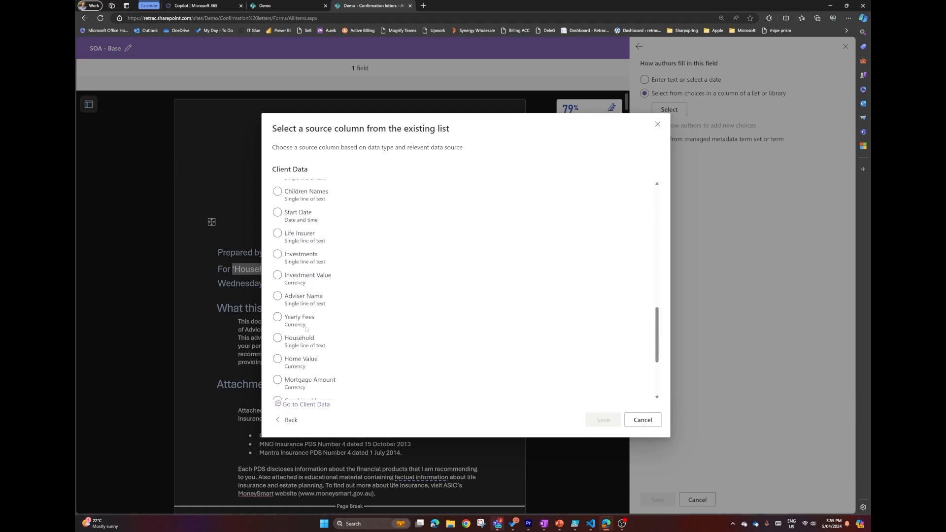
pyautogui.click(603, 419)
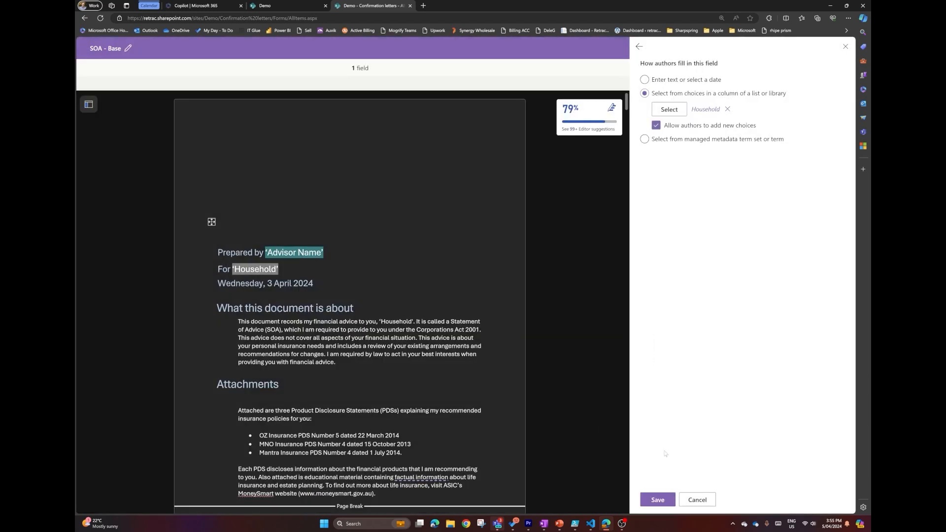
pyautogui.click(657, 500)
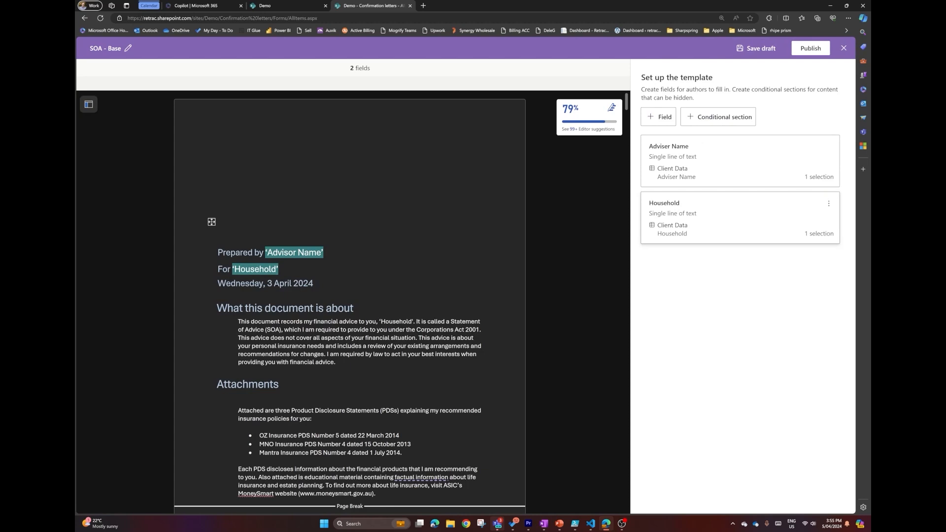
# Add the 'Household' placeholder in the What this document is about paragraph to the existing Household field
pyautogui.moveTo(378, 321); pyautogui.dragTo(411, 321)
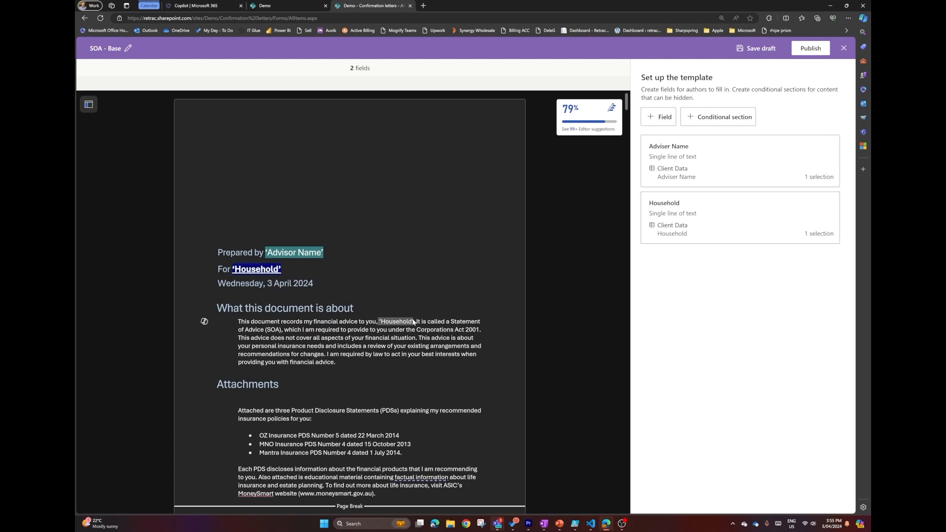
pyautogui.click(385, 321)
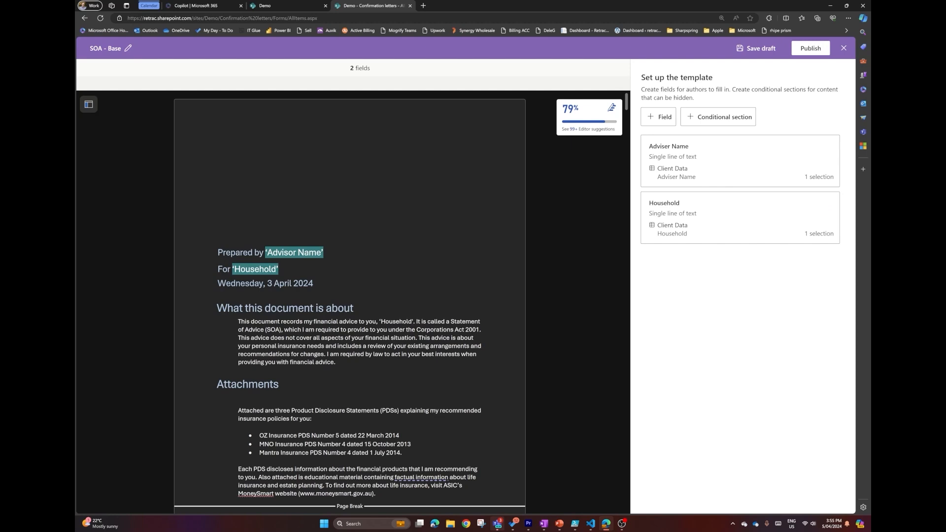
pyautogui.moveTo(378, 321); pyautogui.dragTo(406, 321)
pyautogui.click(729, 213)
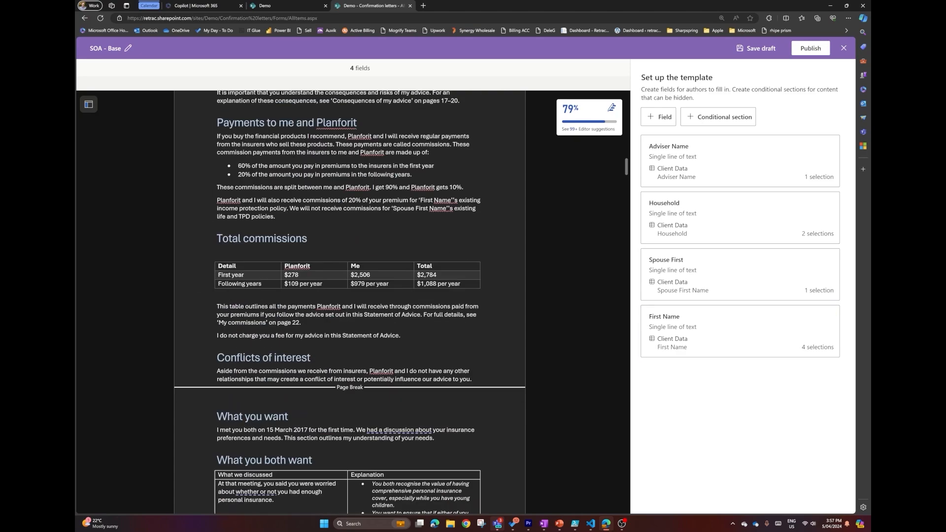
# Link the field for the spouse's Non-smoker text in Personal details to Client Data's Spouse Is Smoker column and save it
pyautogui.scroll(-5, 388, 352)
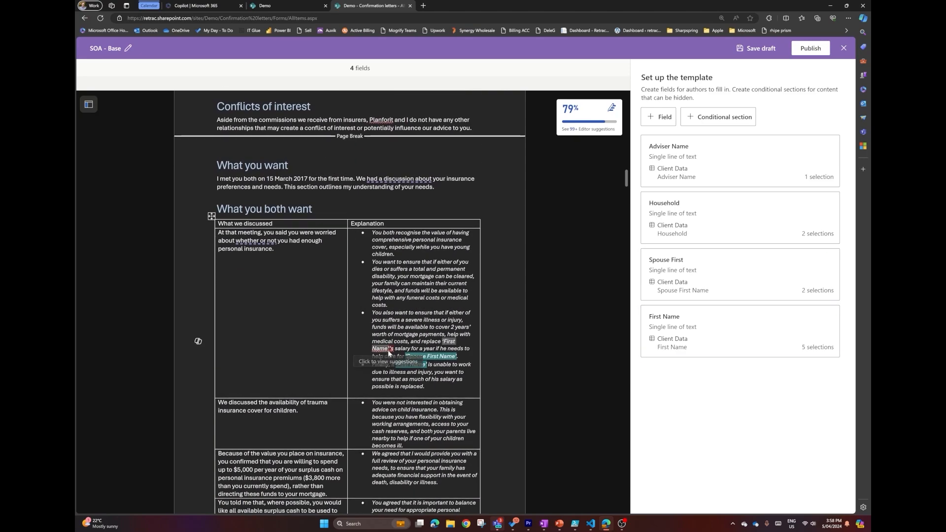
pyautogui.scroll(-15, 388, 353)
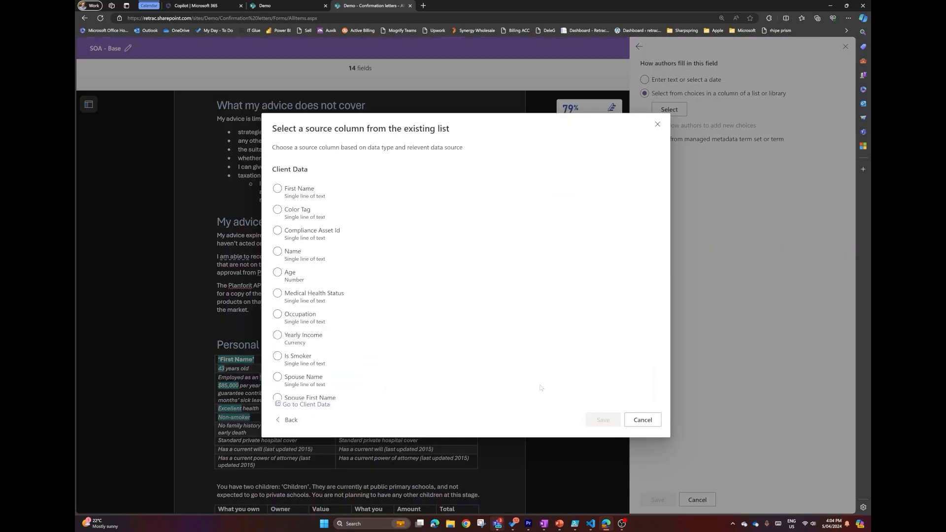
pyautogui.scroll(-5, 320, 296)
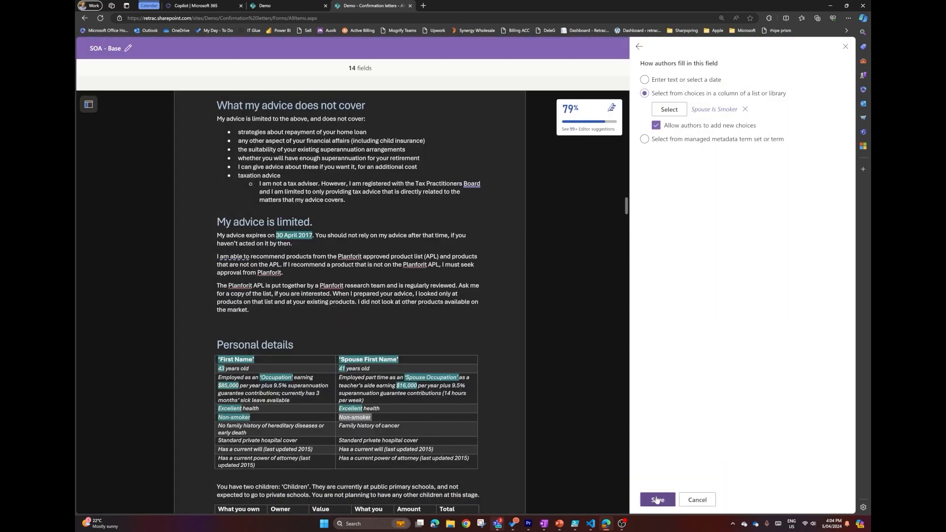
pyautogui.click(657, 499)
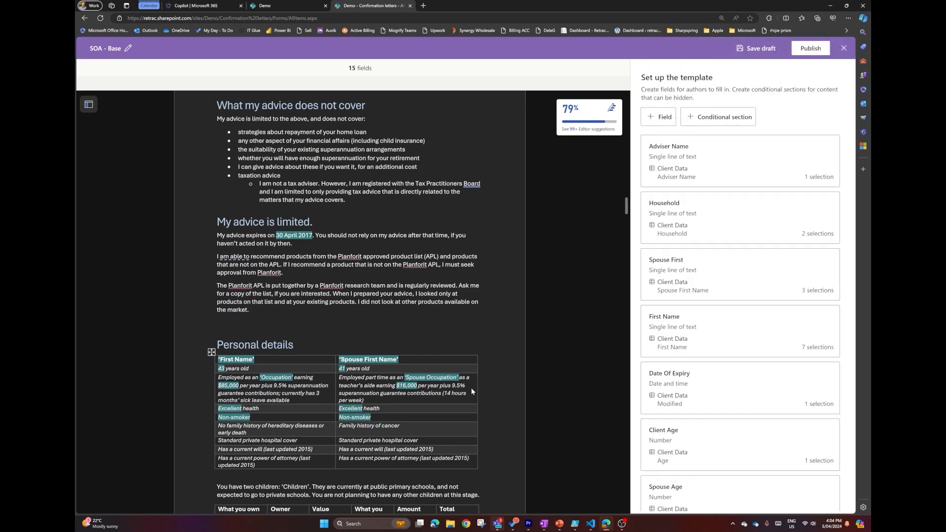
# Publish the SOA - Base template without adding its fields as library columns, and return to the Confirmation letters library
pyautogui.click(810, 48)
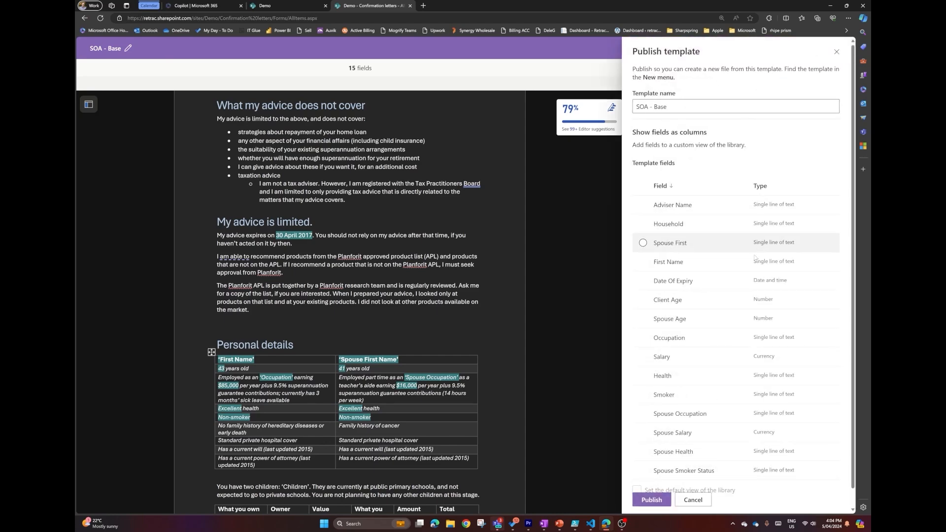
pyautogui.scroll(-1, 640, 364)
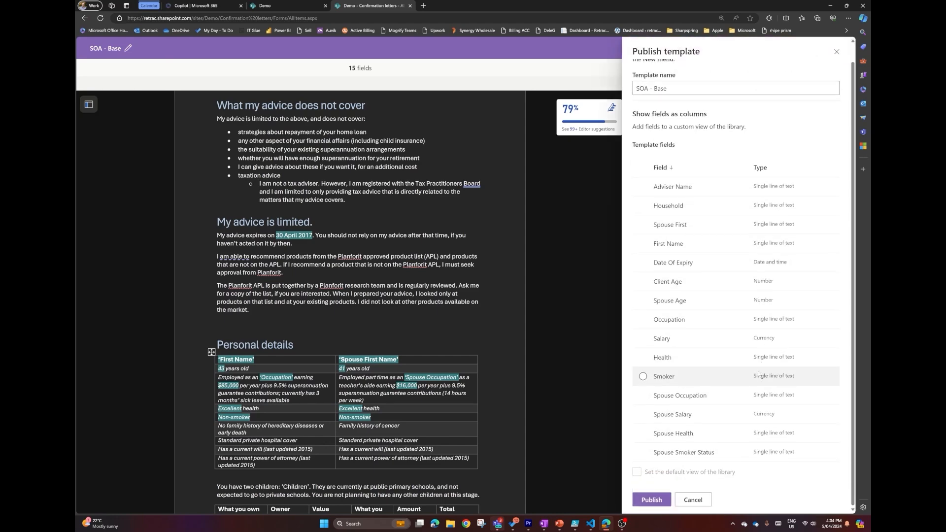
pyautogui.click(652, 499)
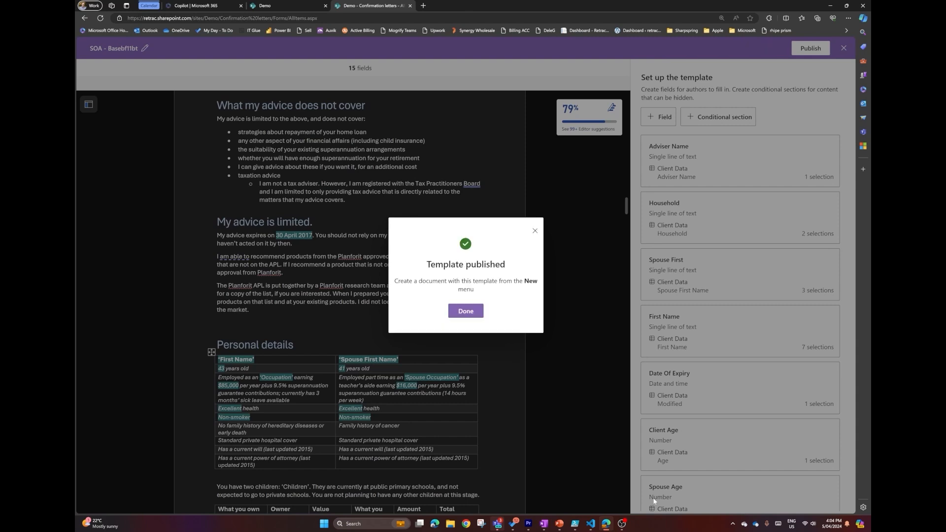
pyautogui.click(465, 311)
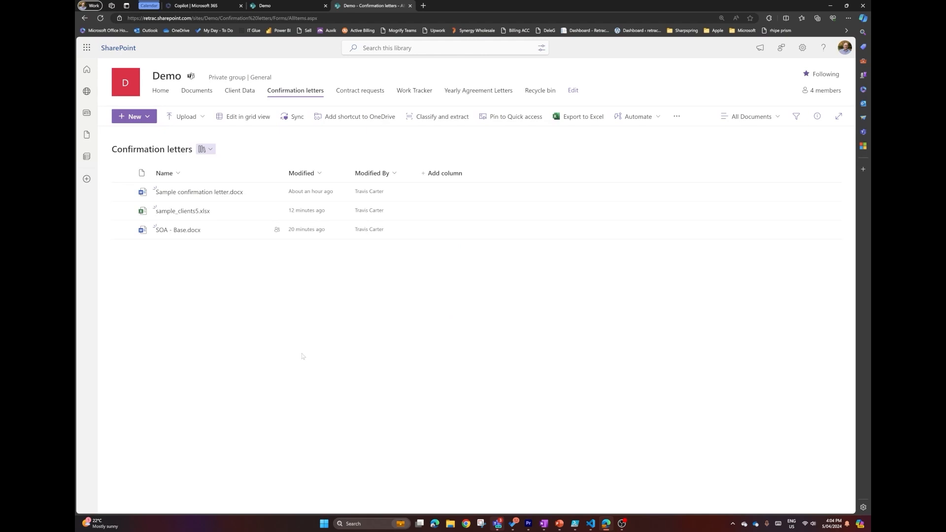
# Start a document from the SOA - Basebf11bt template and fill its fields from the fourth household's Client Data record
pyautogui.click(133, 117)
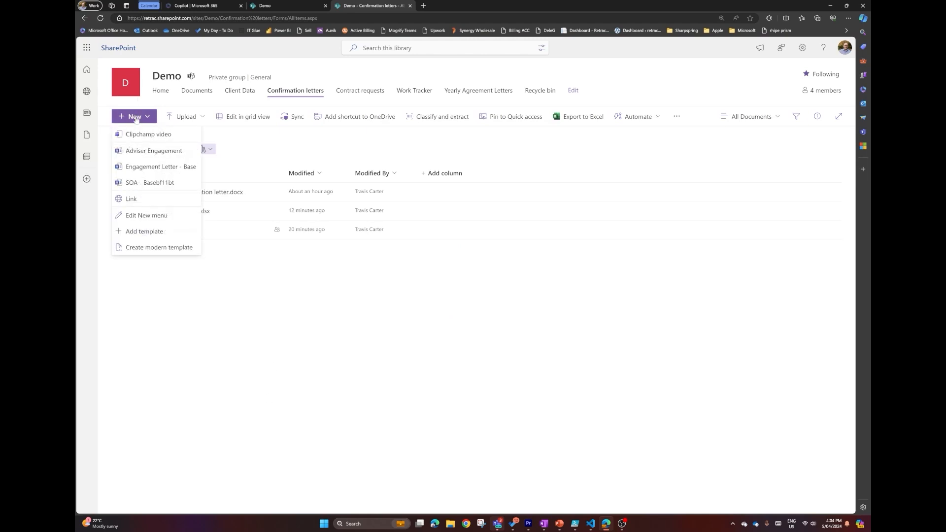
pyautogui.click(162, 183)
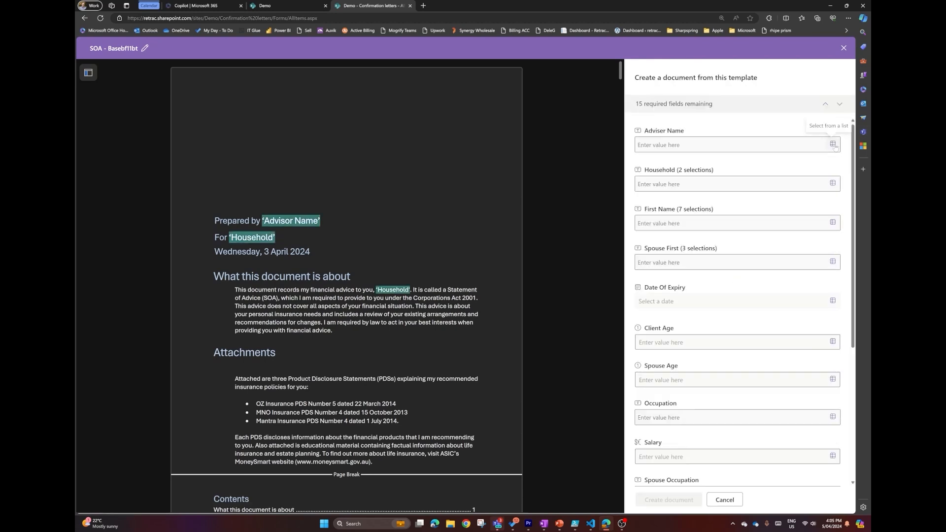
pyautogui.click(832, 184)
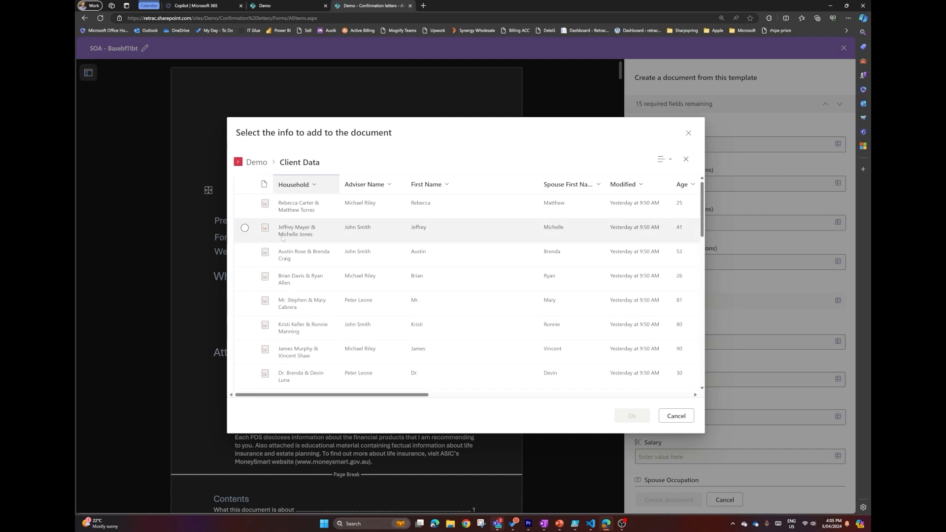
pyautogui.click(245, 278)
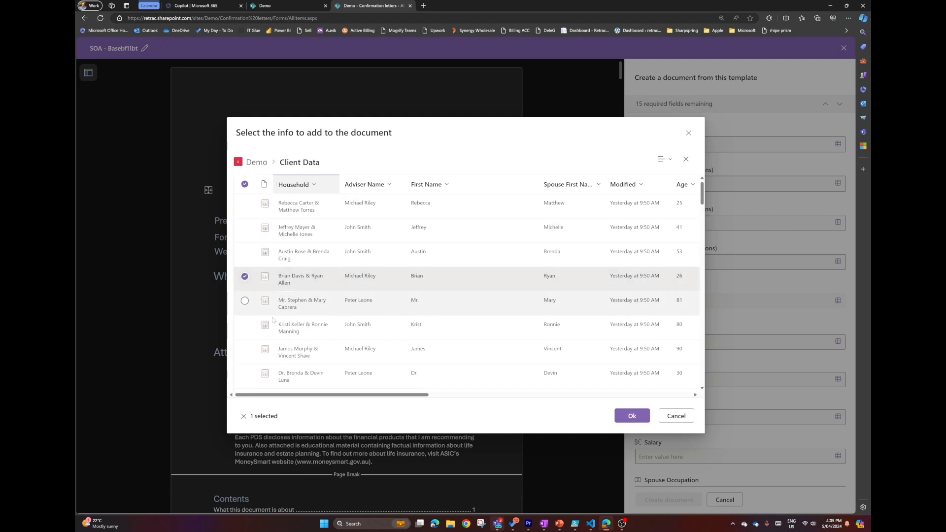
pyautogui.click(245, 252)
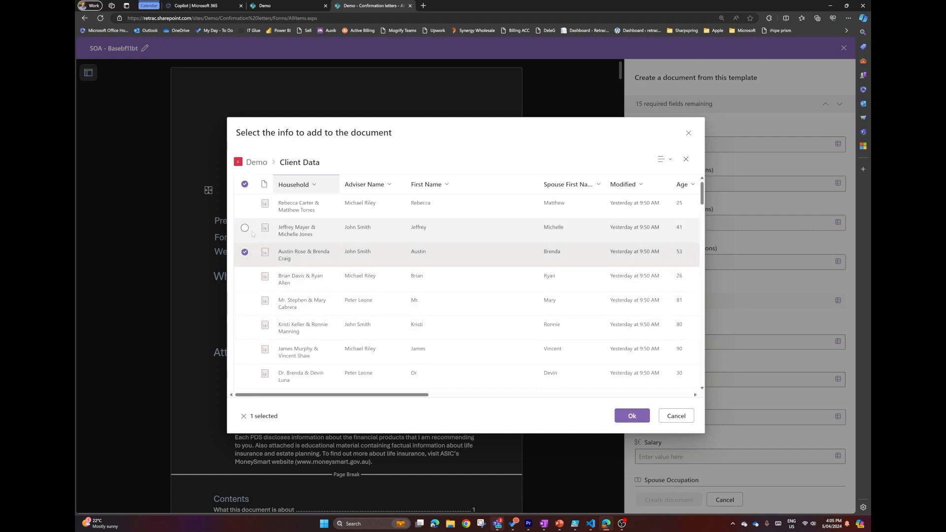
pyautogui.click(245, 276)
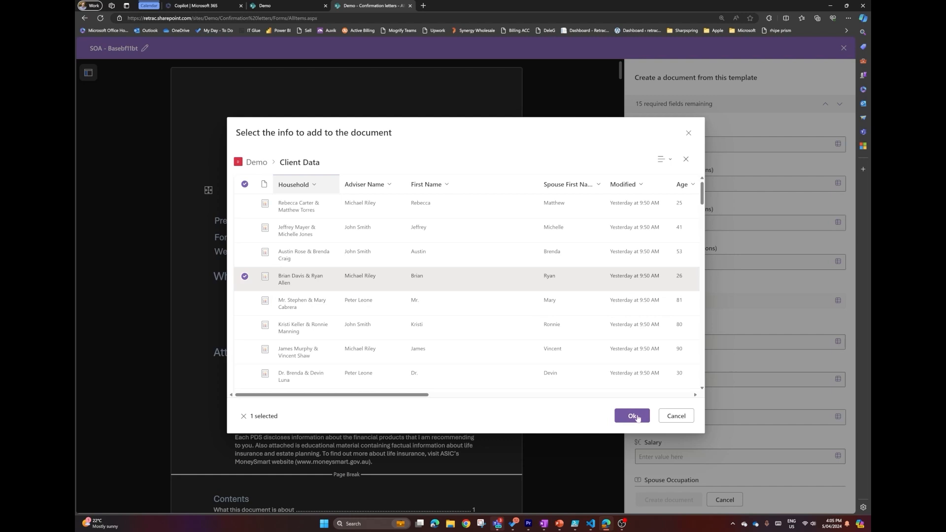
pyautogui.click(635, 417)
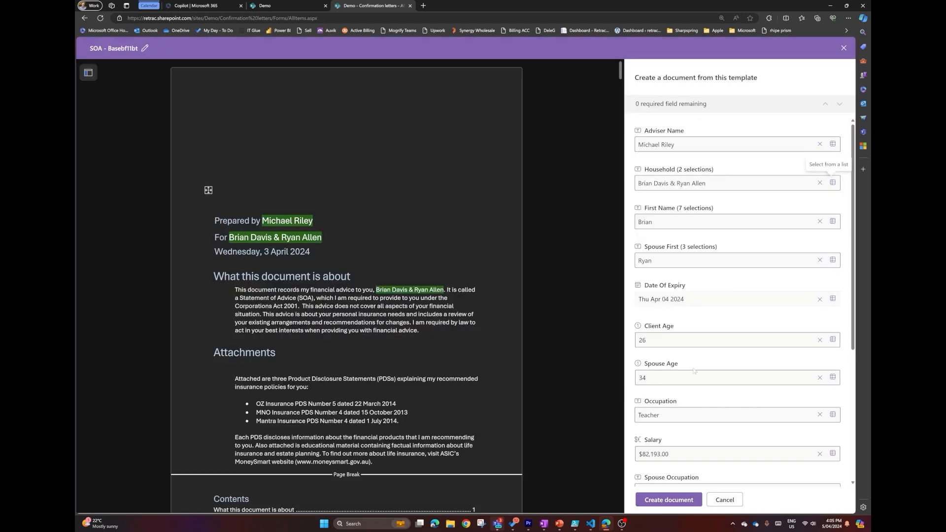
# Review the filled-in field values and the document preview from the cover page through the Personal details table
pyautogui.scroll(-10, 504, 344)
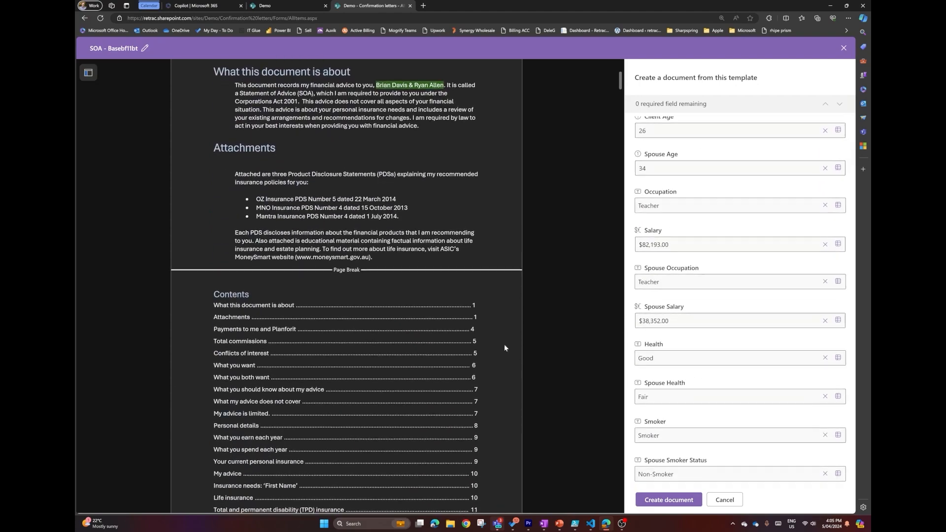
pyautogui.scroll(10, 346, 286)
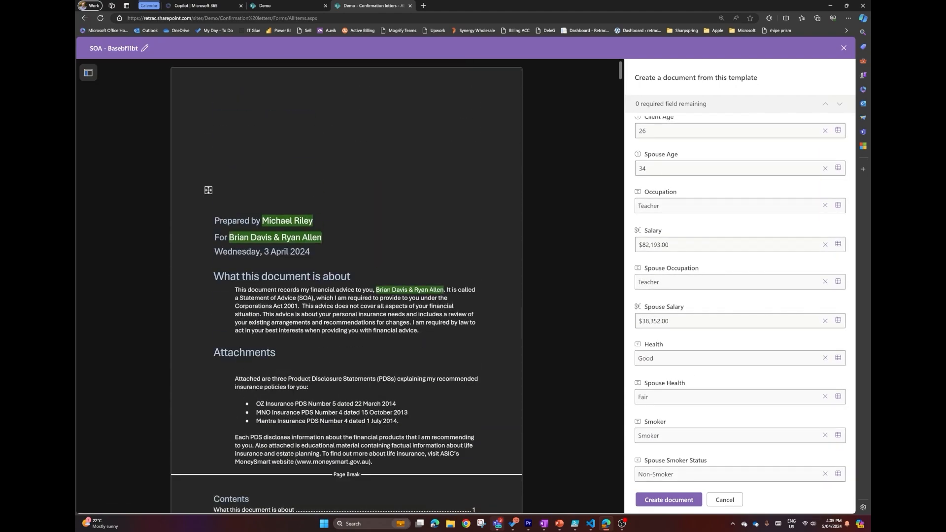
pyautogui.scroll(-15, 346, 286)
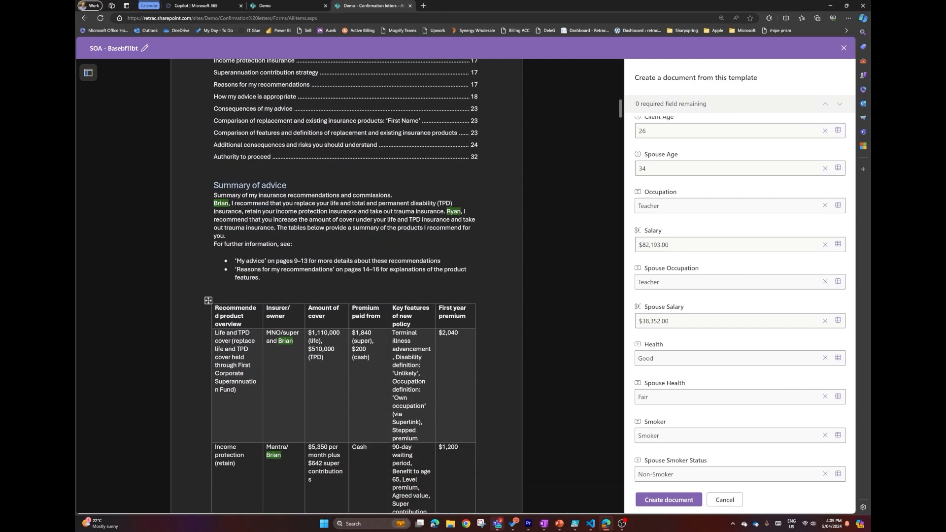
pyautogui.scroll(-5, 346, 285)
pyautogui.scroll(-3, 346, 286)
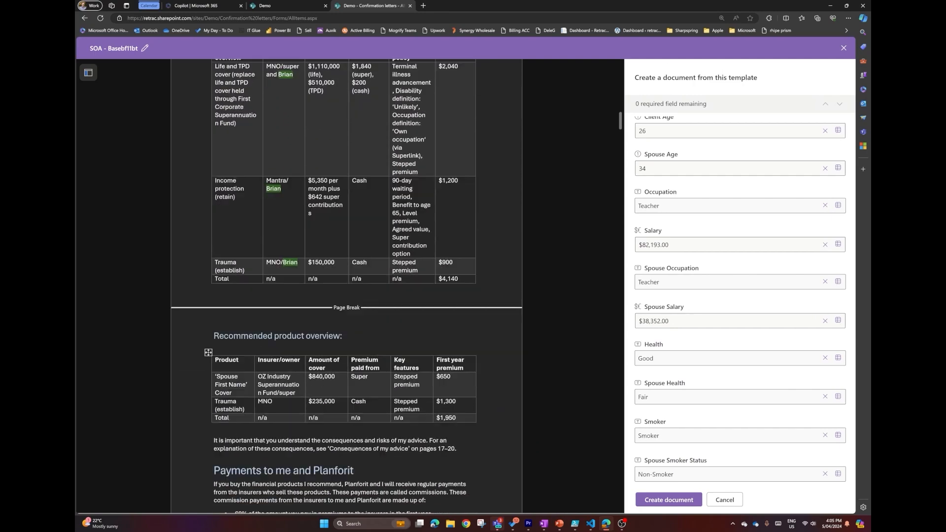
pyautogui.scroll(4, 346, 286)
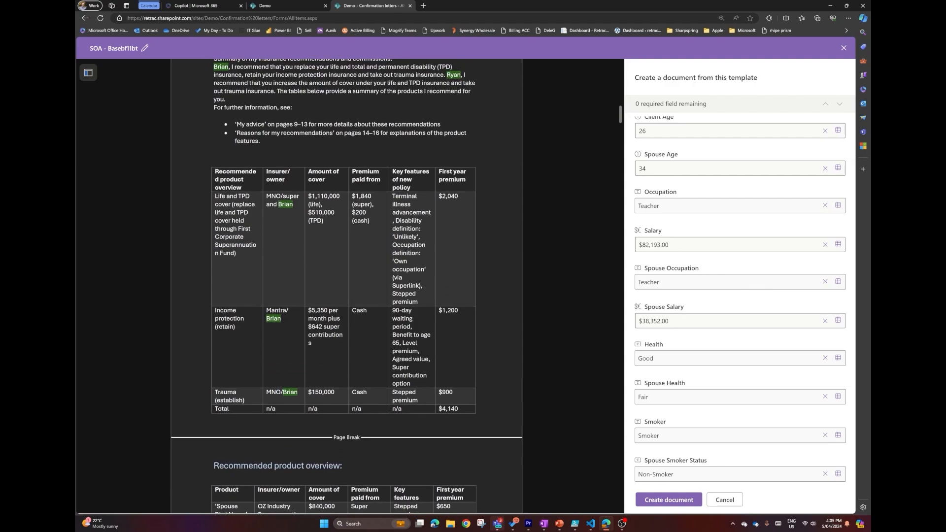
pyautogui.scroll(1, 346, 286)
pyautogui.scroll(-5, 346, 286)
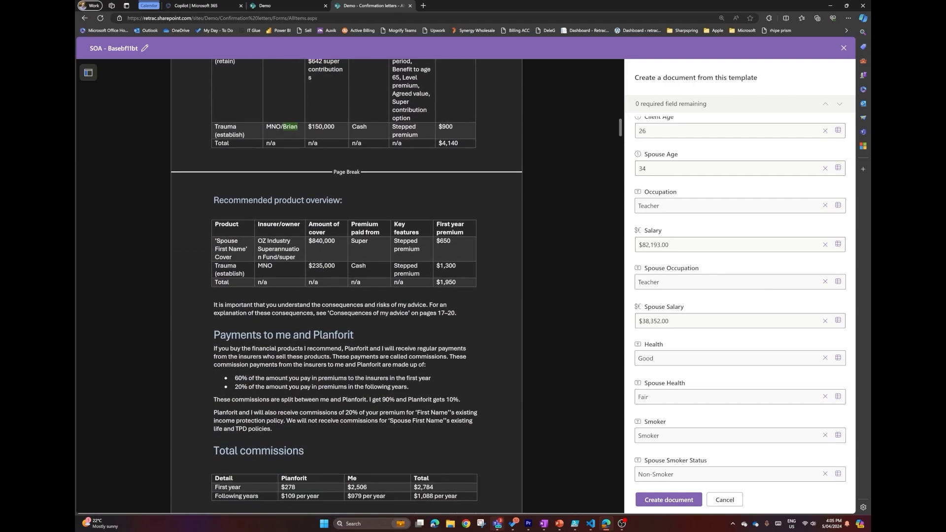
pyautogui.scroll(-10, 346, 286)
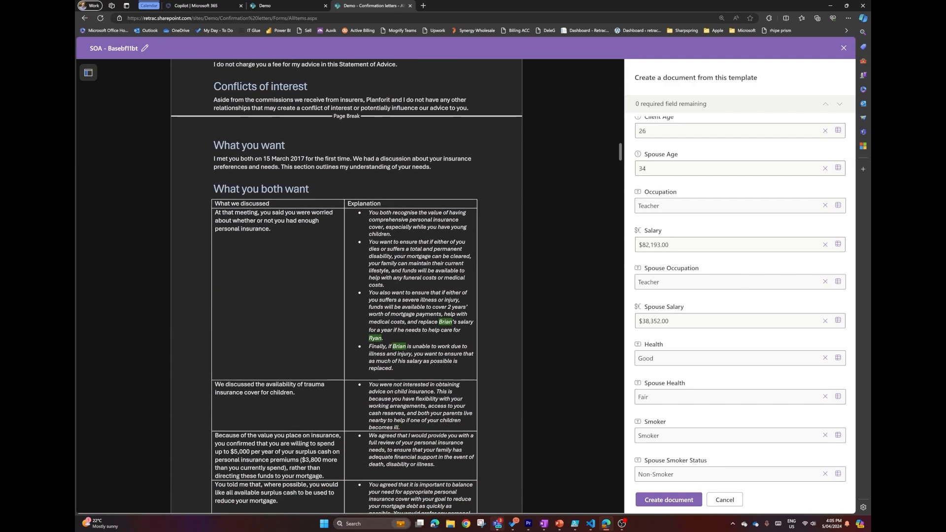
pyautogui.scroll(-8, 346, 286)
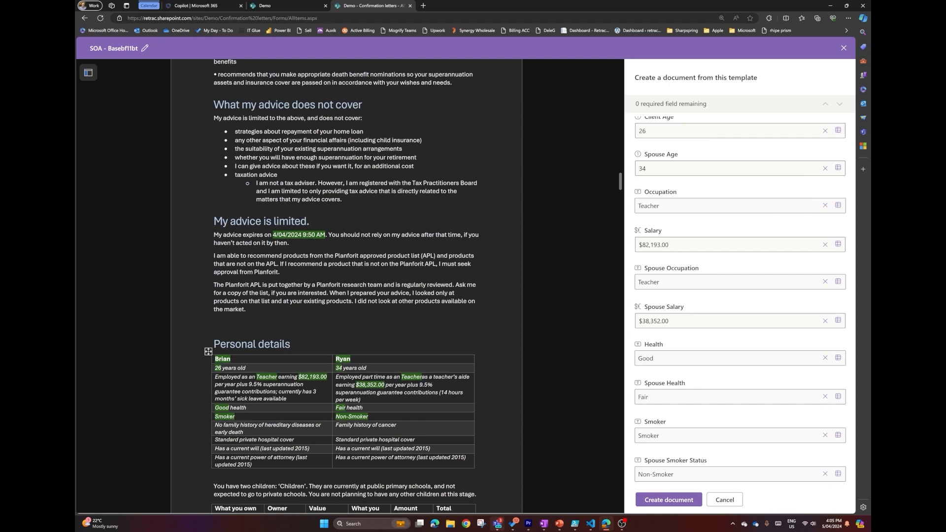
pyautogui.scroll(-4, 270, 408)
pyautogui.scroll(4, 476, 425)
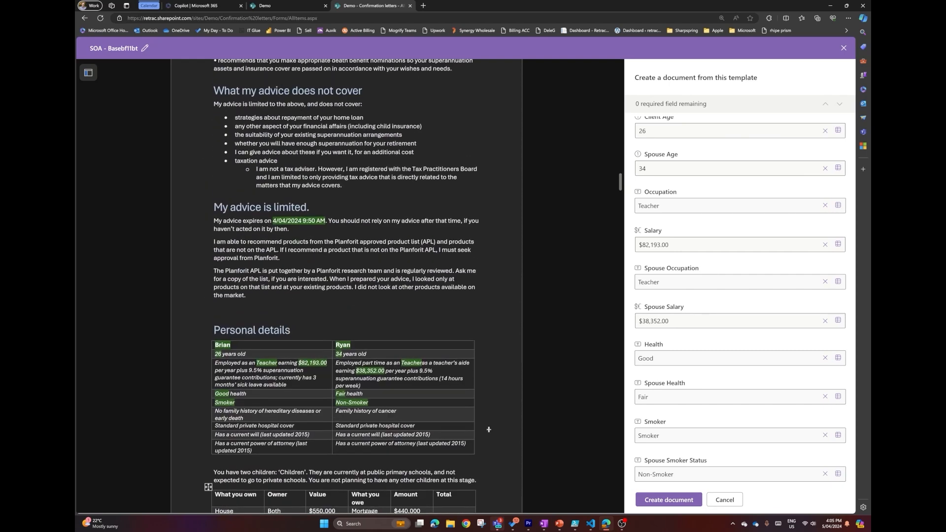
# Create the document in Confirmation letters, named "SOA - " plus the client's first name, and return to the library
pyautogui.click(668, 499)
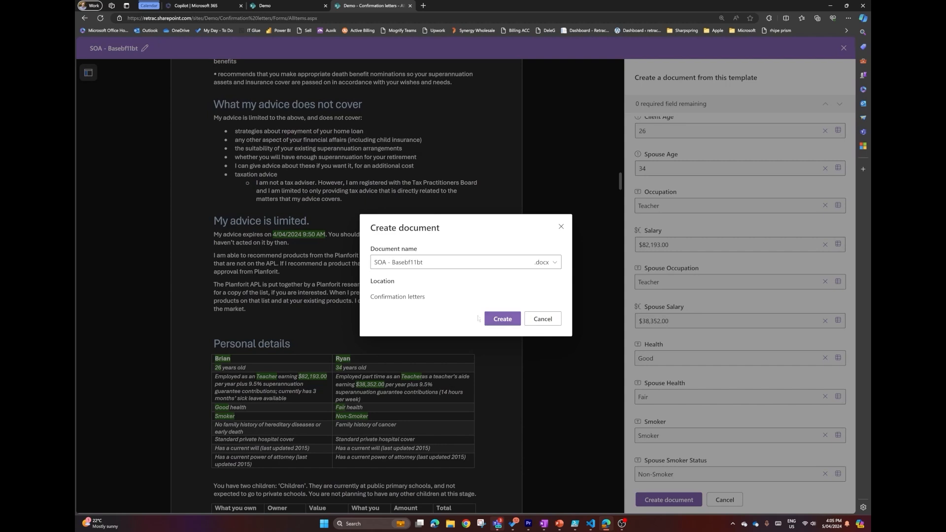
pyautogui.moveTo(424, 262); pyautogui.dragTo(392, 263)
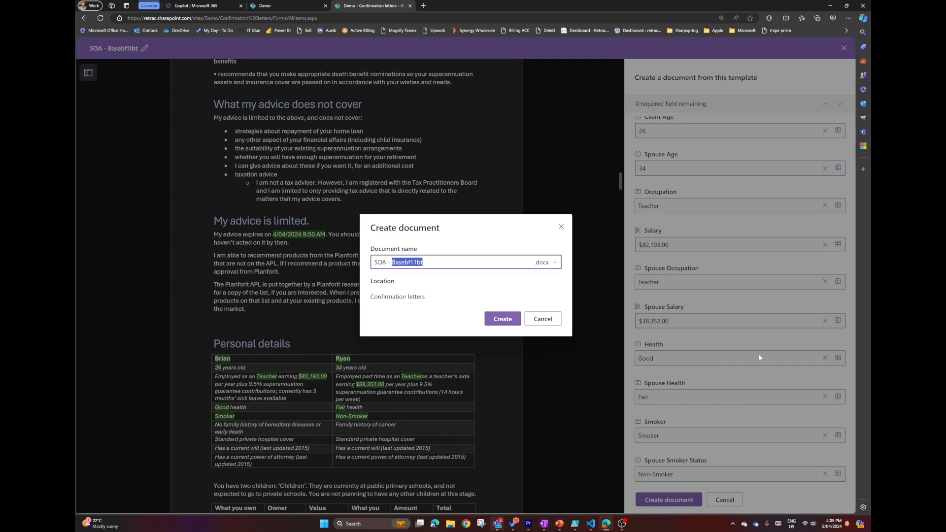
pyautogui.write('Brian')
pyautogui.click(492, 318)
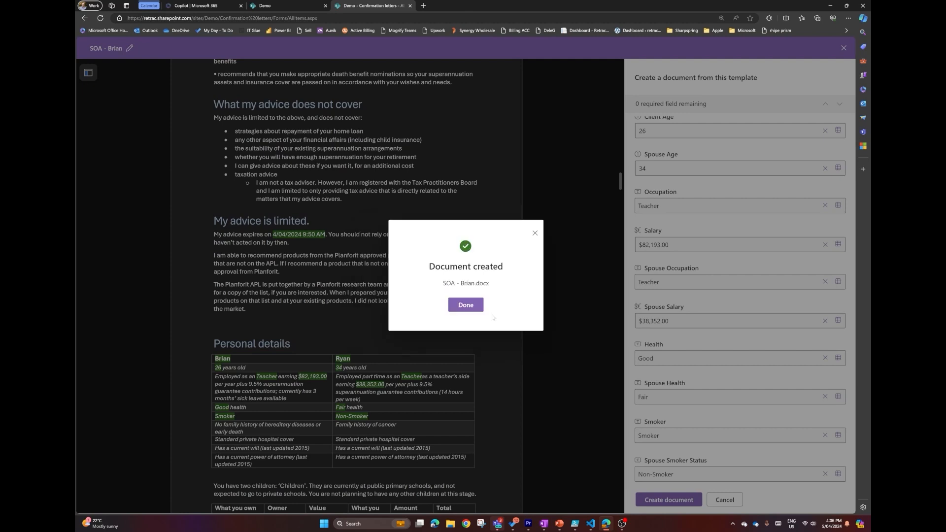
pyautogui.click(472, 310)
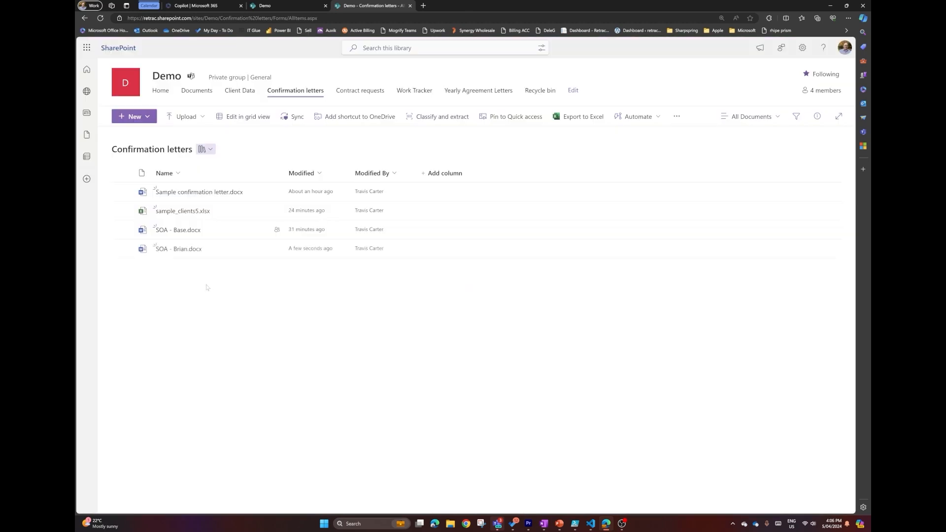
# Start another document from the SOA - Basebf11bt template and fill its fields from the sixth household's Client Data record
pyautogui.click(131, 116)
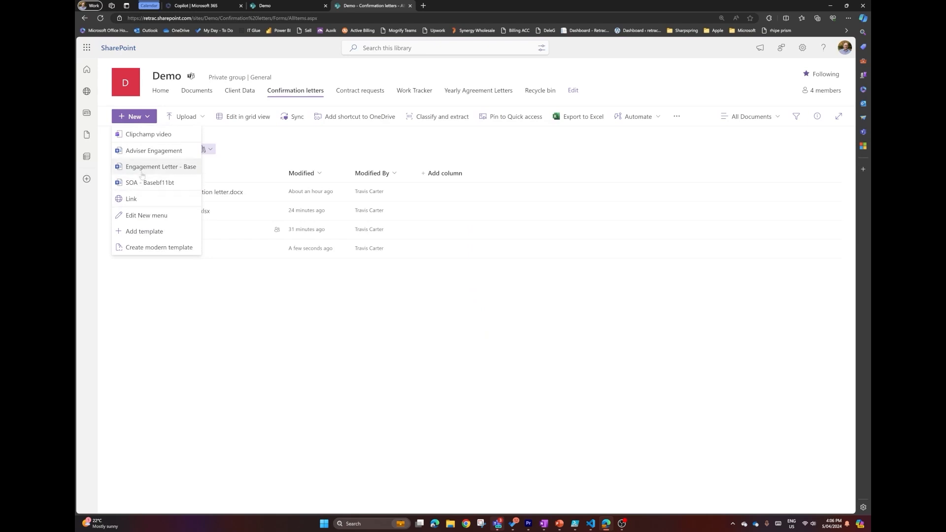
pyautogui.click(148, 182)
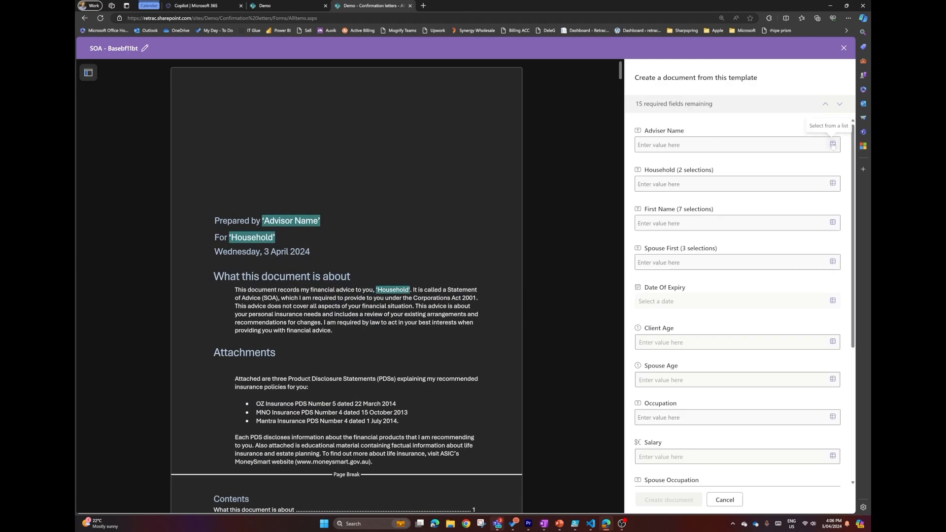
pyautogui.click(833, 184)
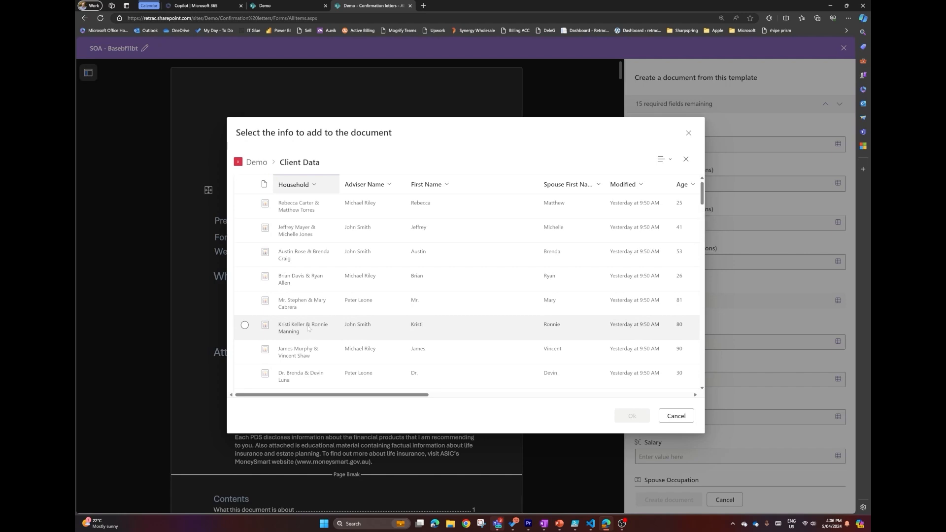
pyautogui.click(245, 325)
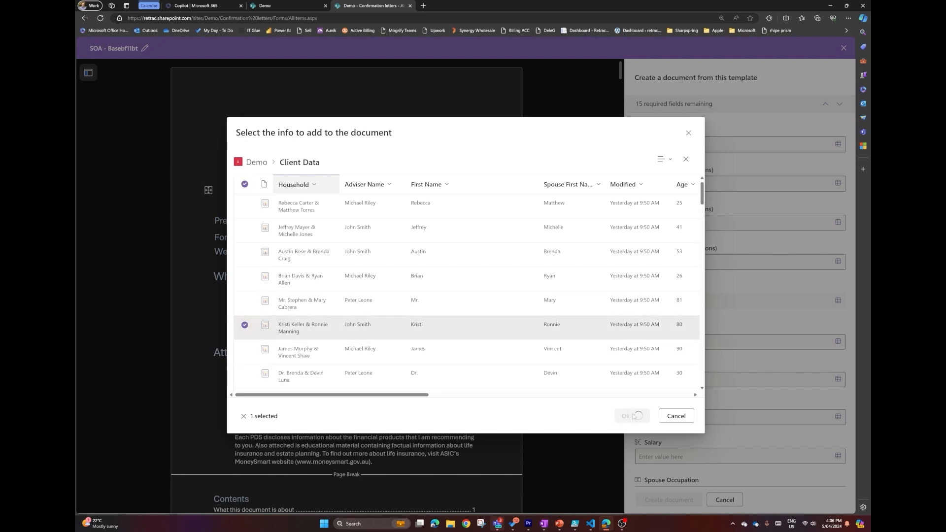
pyautogui.press('Return')
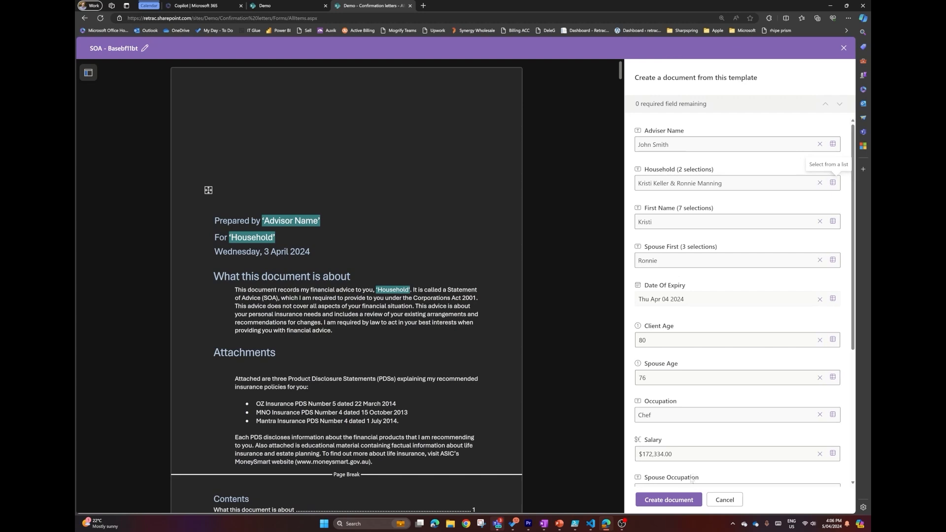
# Create the second document, named "SOA - " plus both partners' first names joined by "&", and return to the library
pyautogui.click(663, 501)
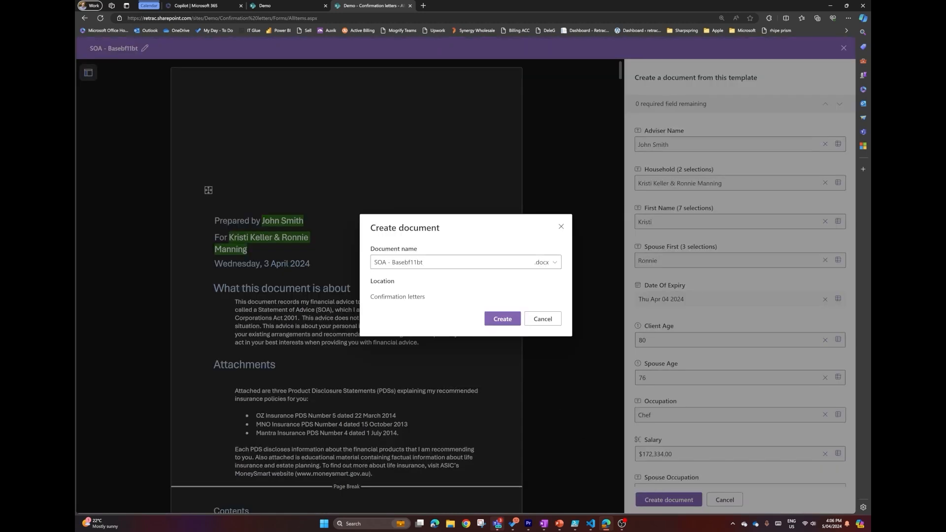
pyautogui.moveTo(424, 262); pyautogui.dragTo(395, 263)
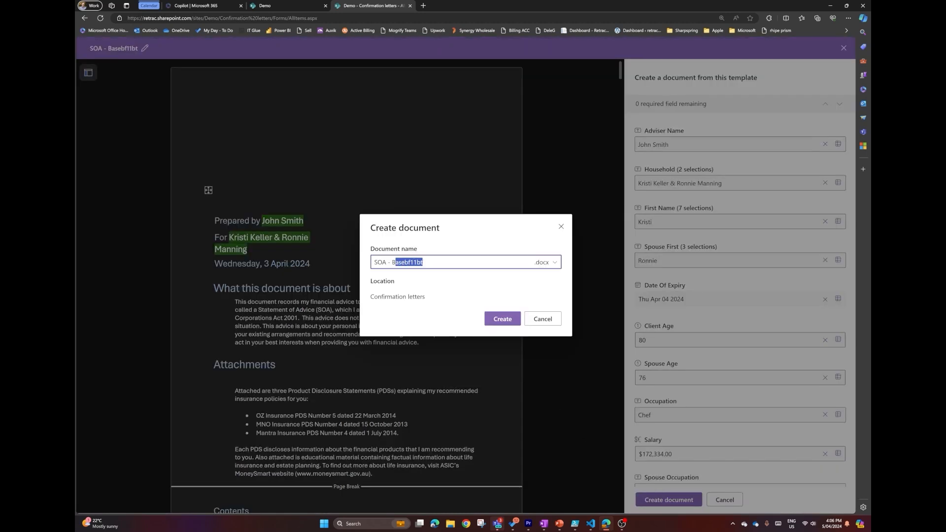
pyautogui.press('BackSpace')
pyautogui.press('BackSpace')
pyautogui.write('Kristy & Ronnie')
pyautogui.click(505, 320)
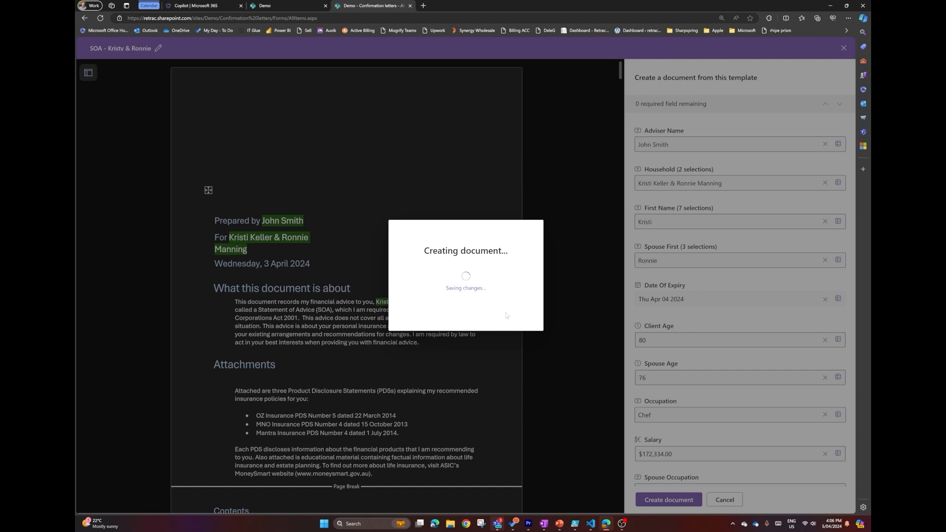
pyautogui.click(465, 304)
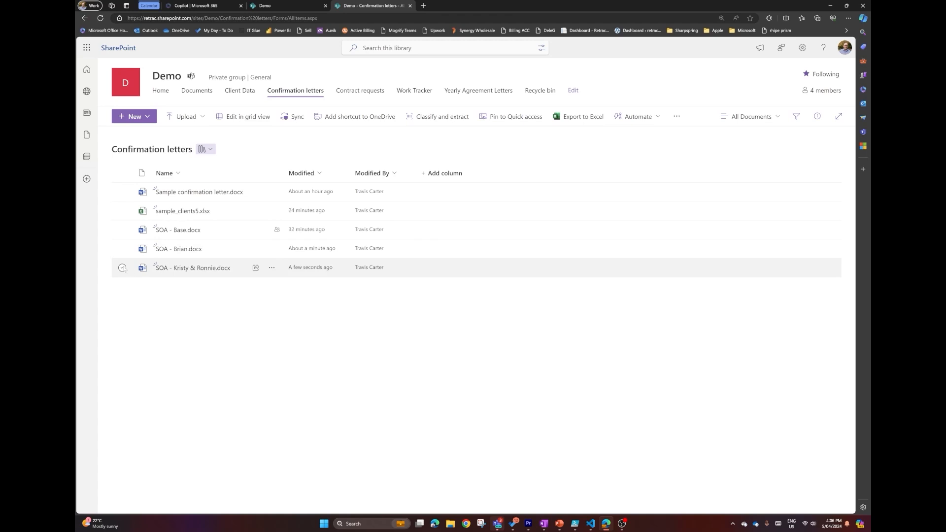
# Open the newly created couple's SOA document in the Word desktop app and maximize its window
pyautogui.click(122, 267)
pyautogui.click(261, 117)
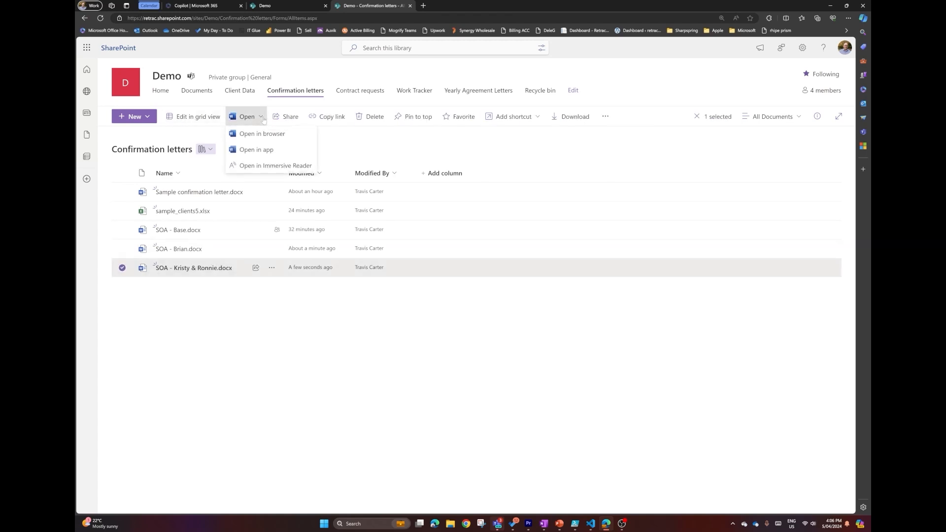
pyautogui.click(263, 147)
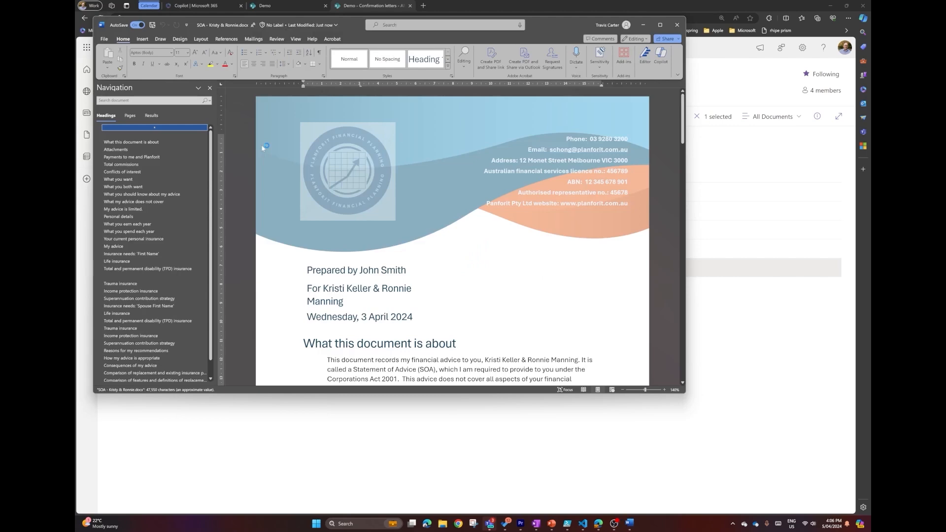
pyautogui.click(660, 25)
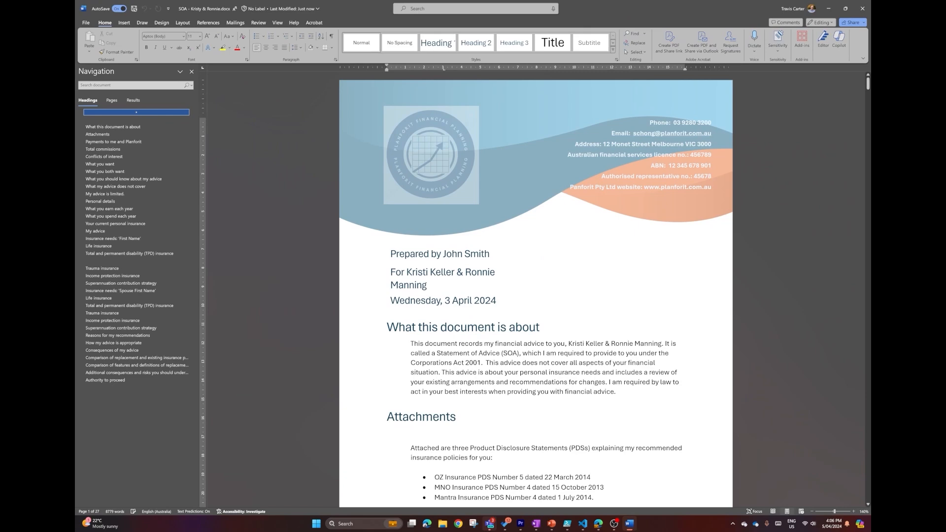
# Review the couple's SOA from the household names in the introduction through the Summary of advice to the Personal details tables
pyautogui.moveTo(568, 344); pyautogui.dragTo(661, 343)
pyautogui.scroll(-2, 661, 344)
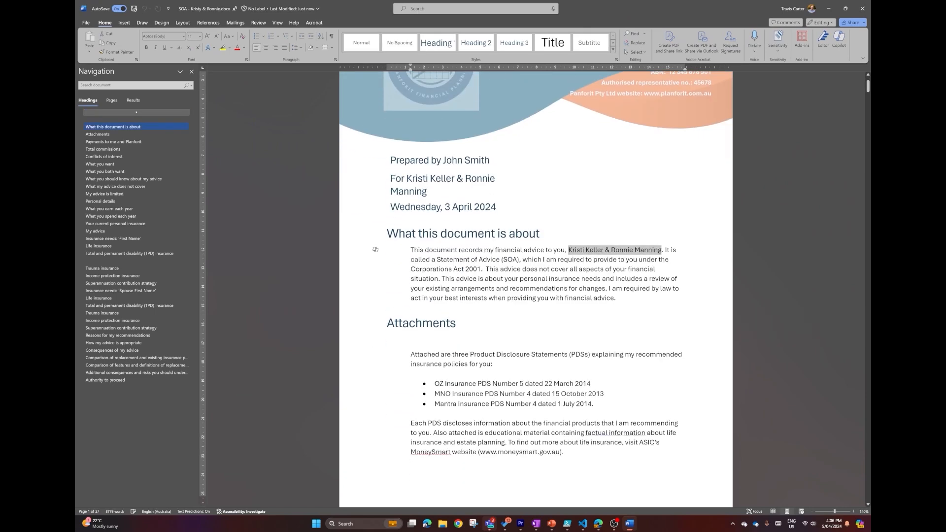
pyautogui.scroll(-15, 536, 296)
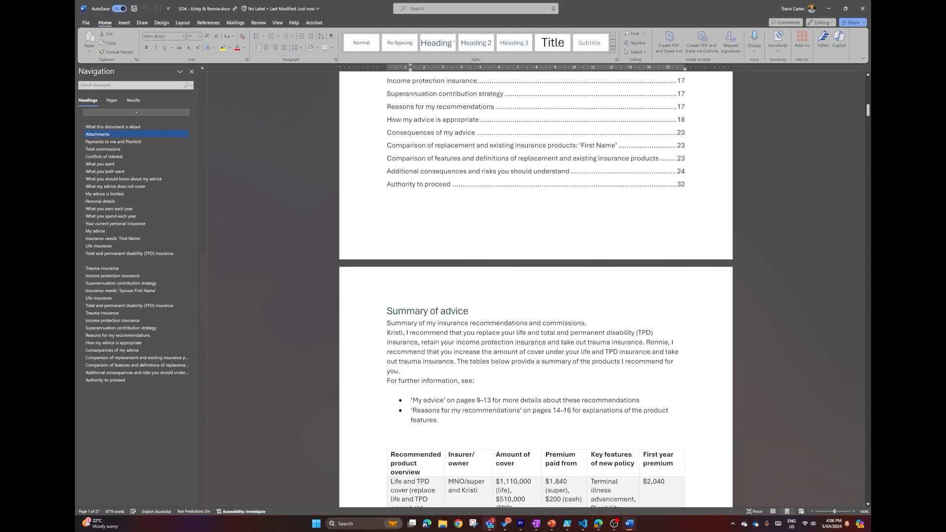
pyautogui.scroll(-3, 535, 295)
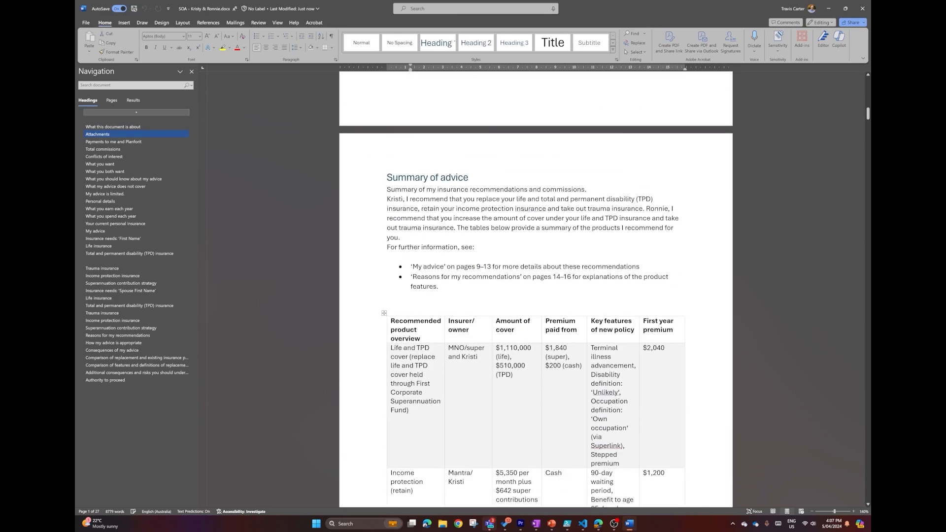
pyautogui.scroll(-15, 536, 296)
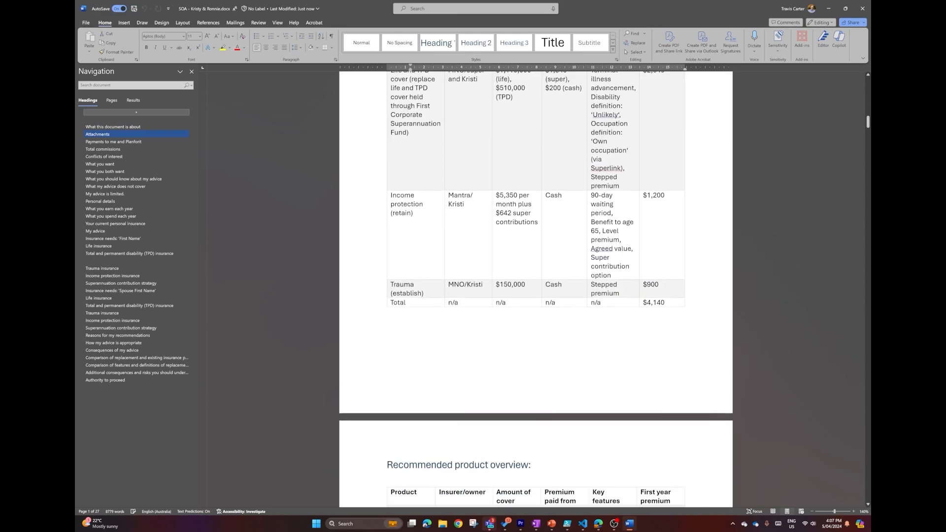
pyautogui.scroll(-15, 536, 296)
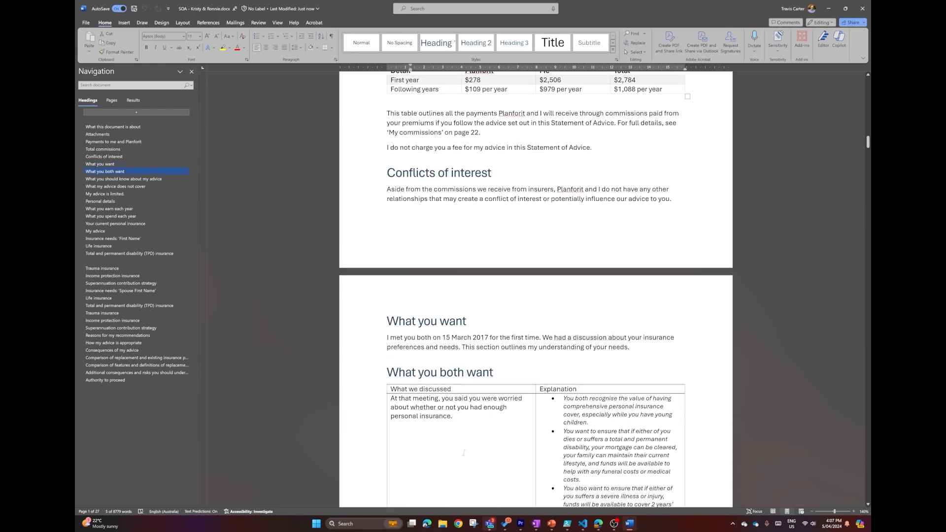
pyautogui.scroll(-4, 552, 411)
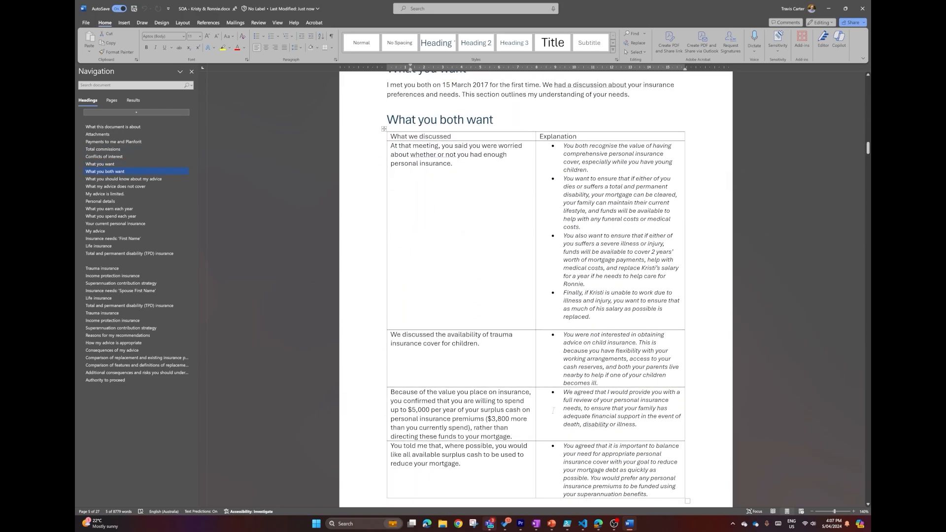
pyautogui.scroll(-12, 438, 451)
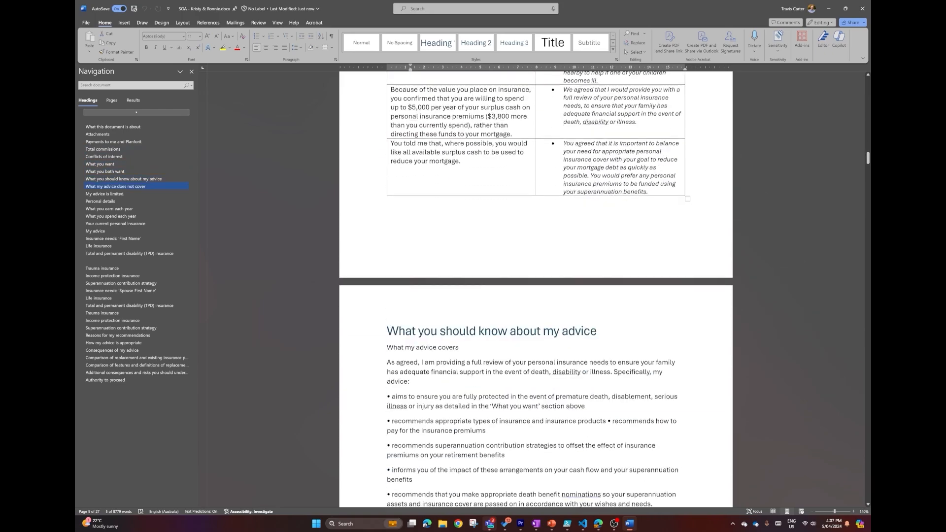
pyautogui.scroll(-7, 438, 451)
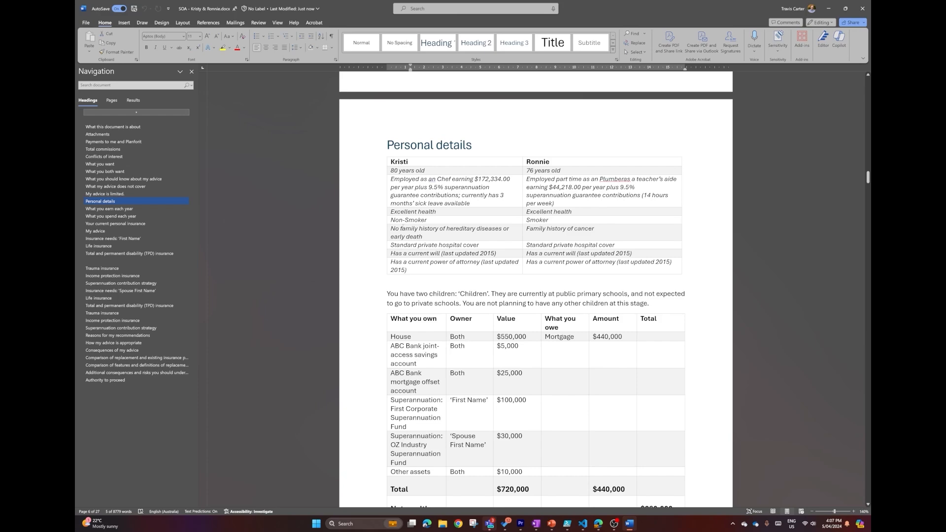
# Switch back to SharePoint and examine the sixth household's record in the Client Data list across to its last columns
pyautogui.click(828, 8)
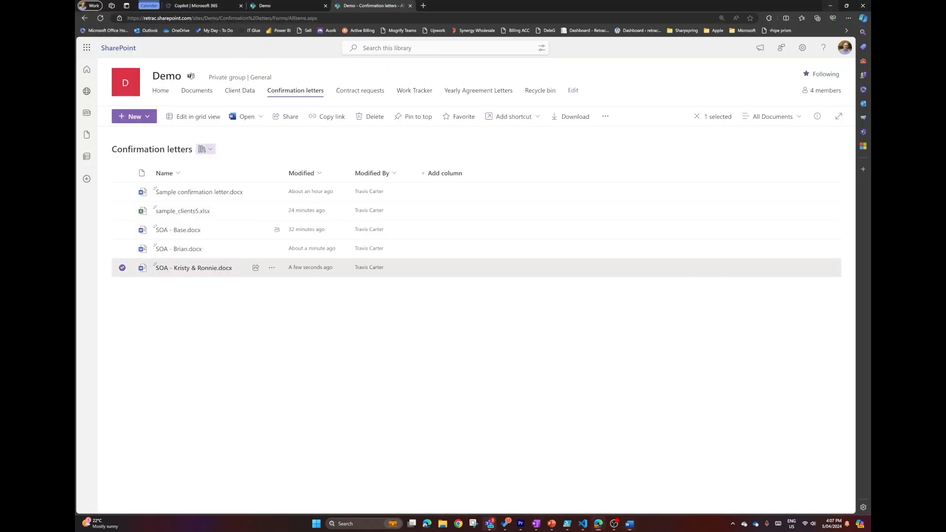
pyautogui.click(243, 91)
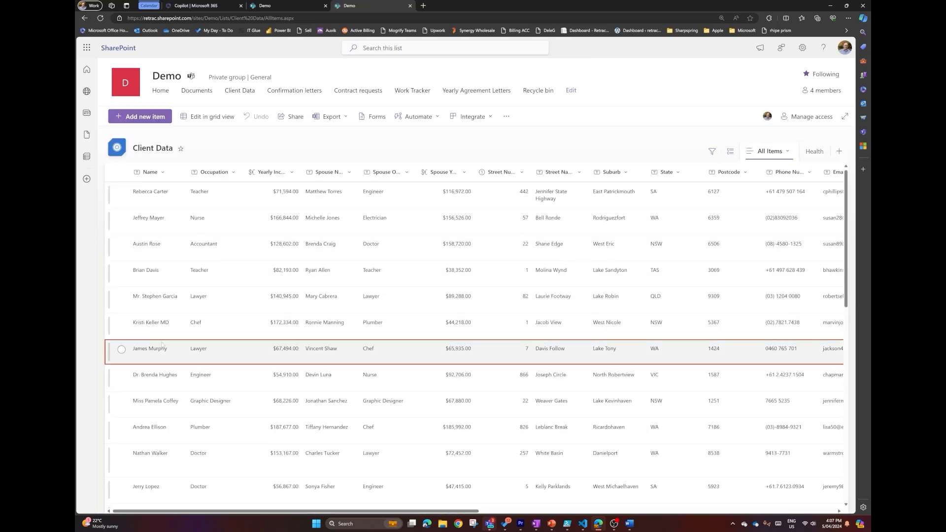
pyautogui.click(121, 324)
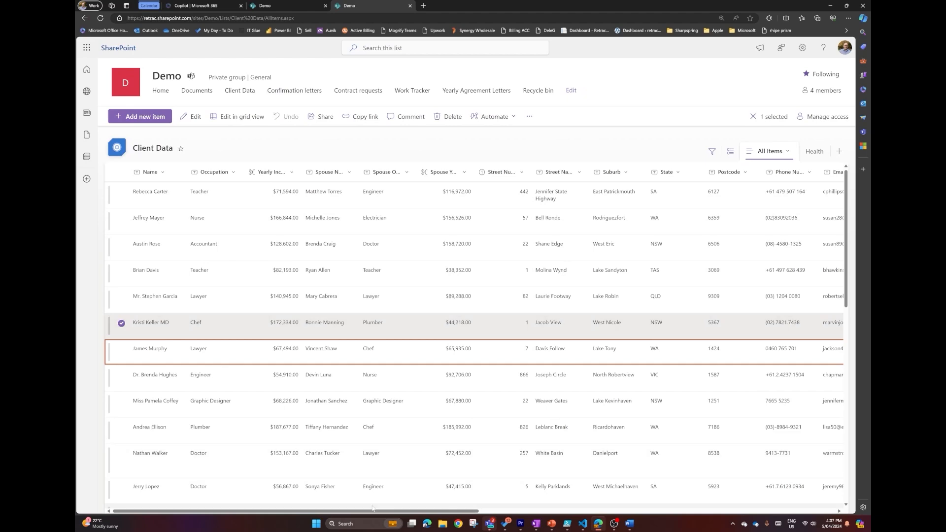
pyautogui.moveTo(389, 511); pyautogui.dragTo(746, 515)
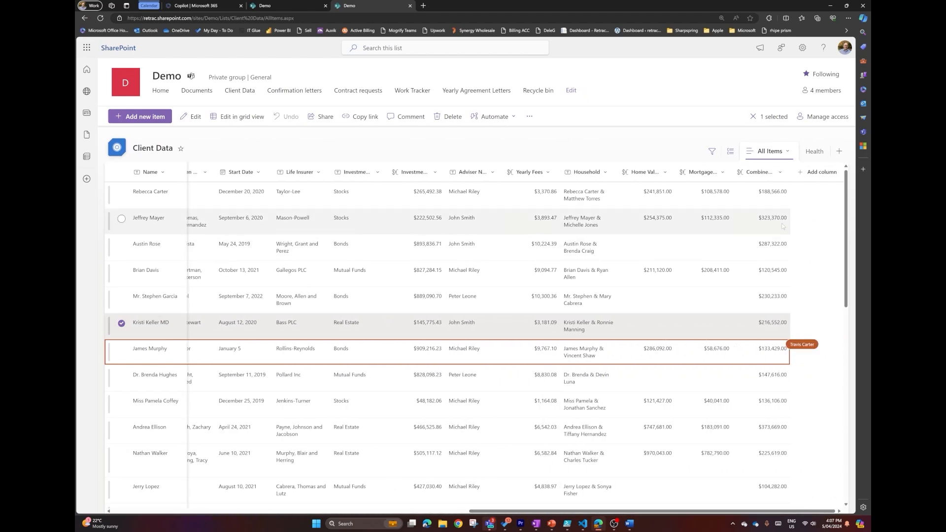
pyautogui.moveTo(611, 526)
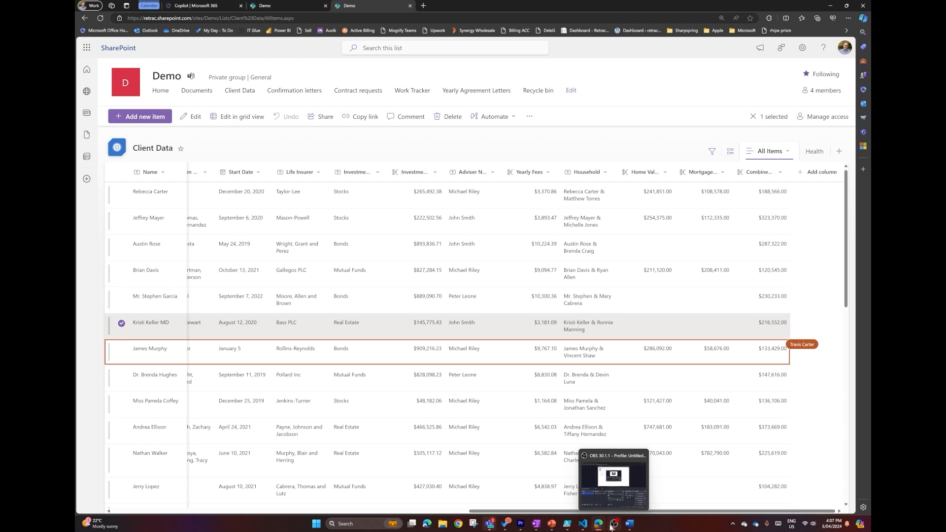